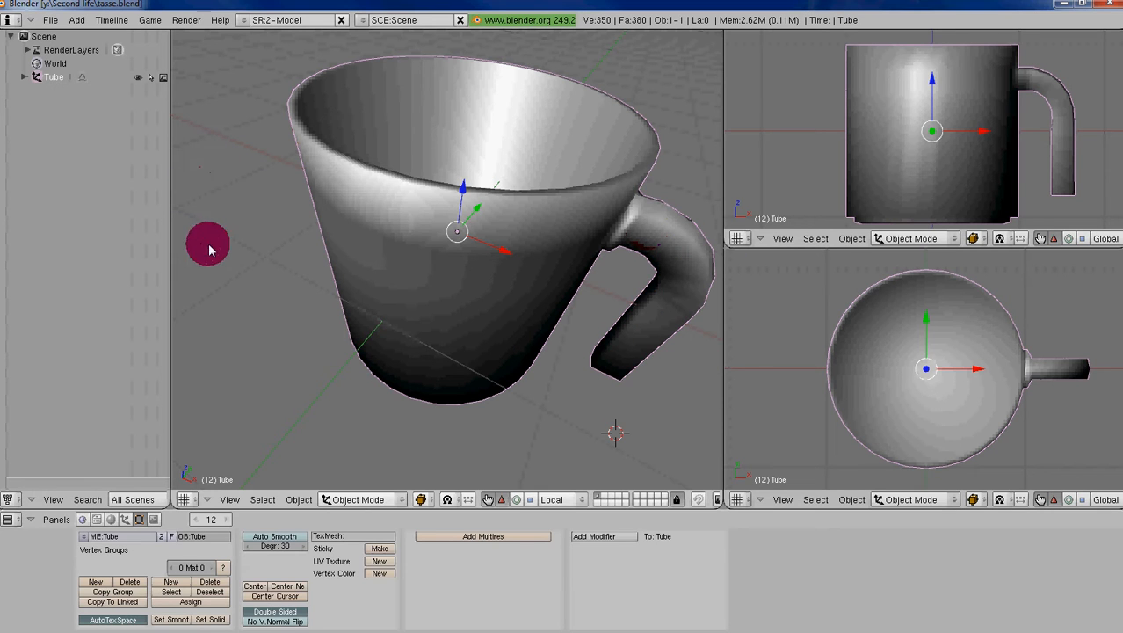
Step: Start a COLLADA 1.4 (.dae) export of the mug and enlarge the exporter area until all its options fit
click(51, 21)
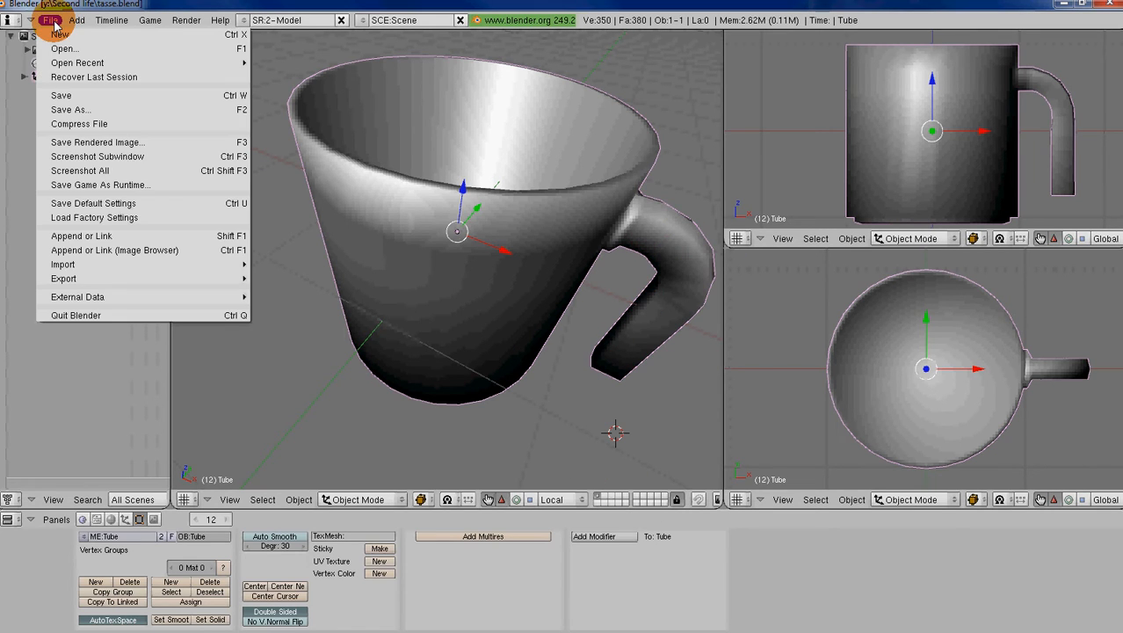
mouse_move(75, 278)
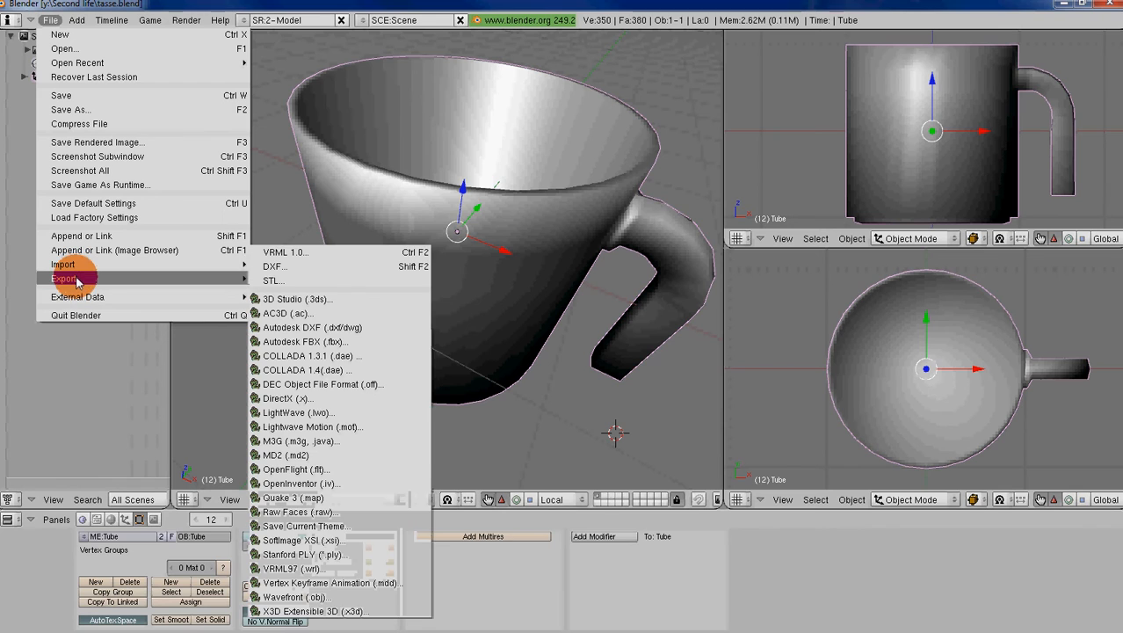
click(339, 373)
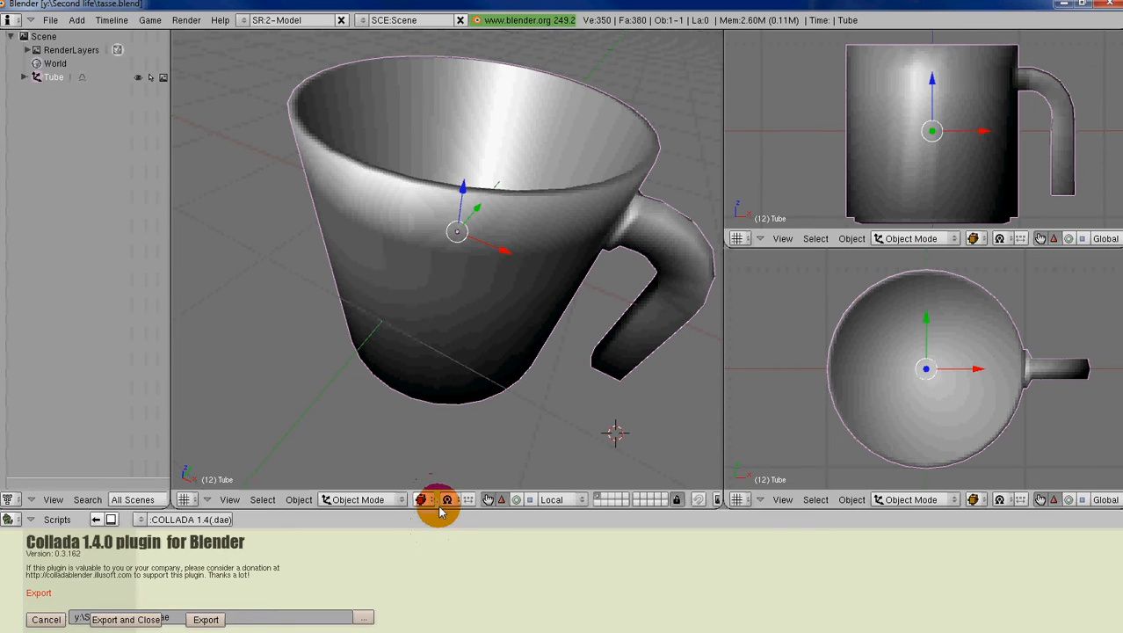
drag(440, 514, 451, 274)
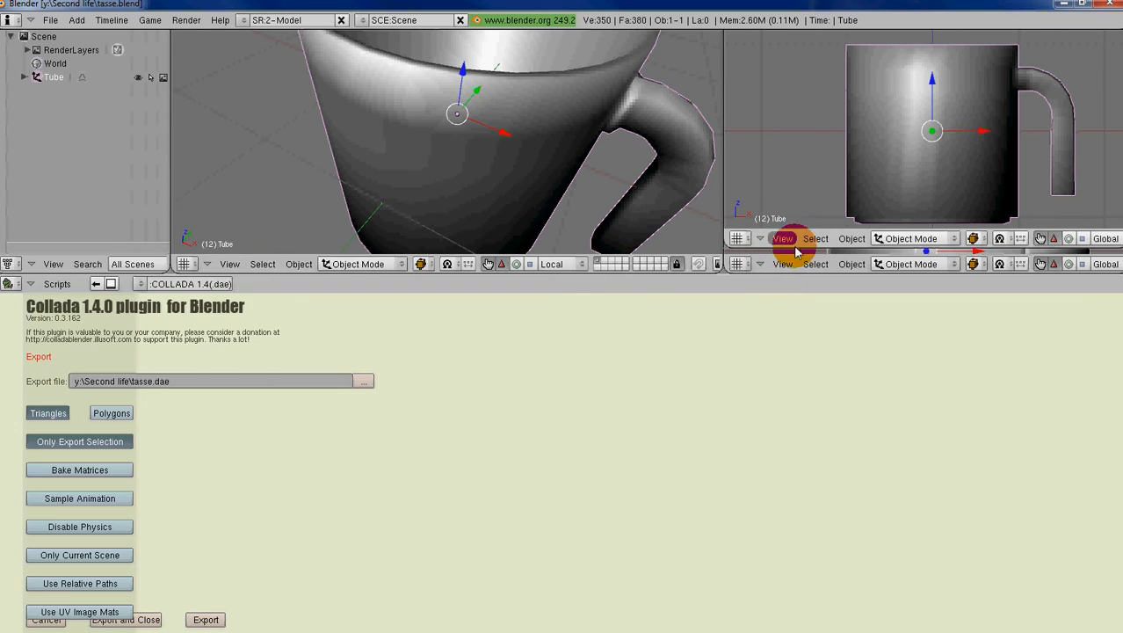
drag(795, 251, 799, 88)
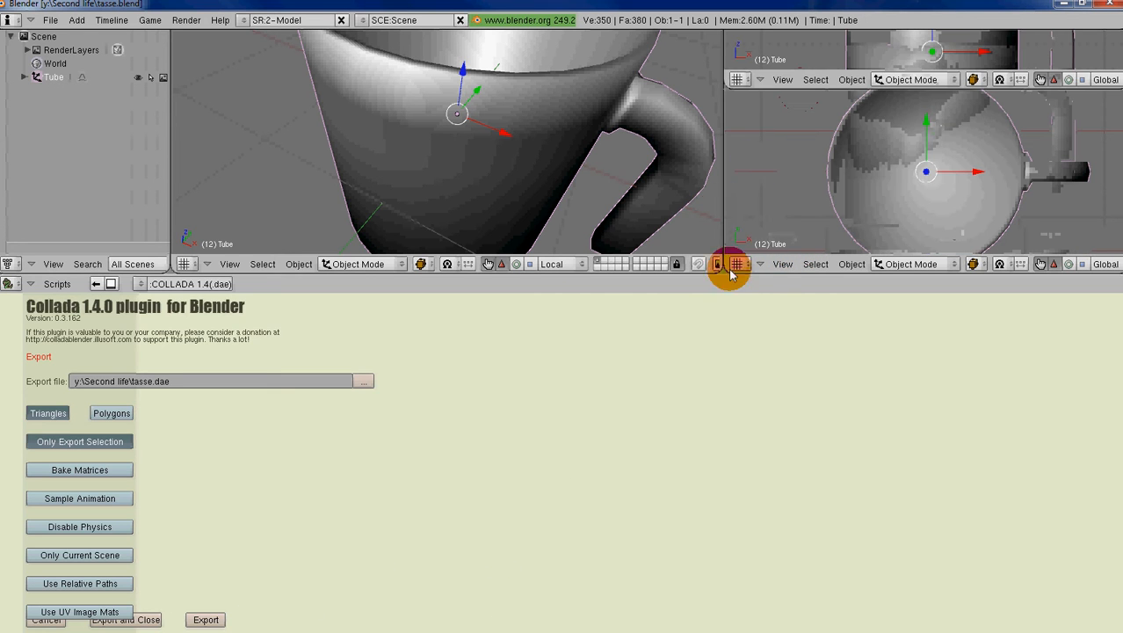
drag(724, 276, 724, 136)
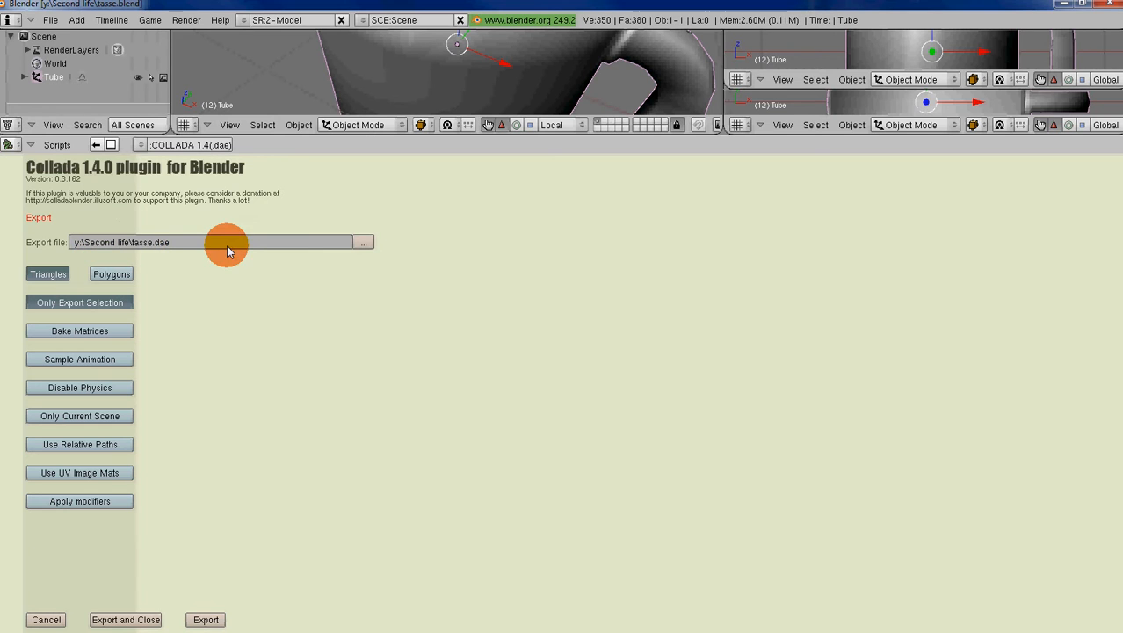
Step: Browse for the export location and choose the Second life folder on the y:\ drive
click(365, 244)
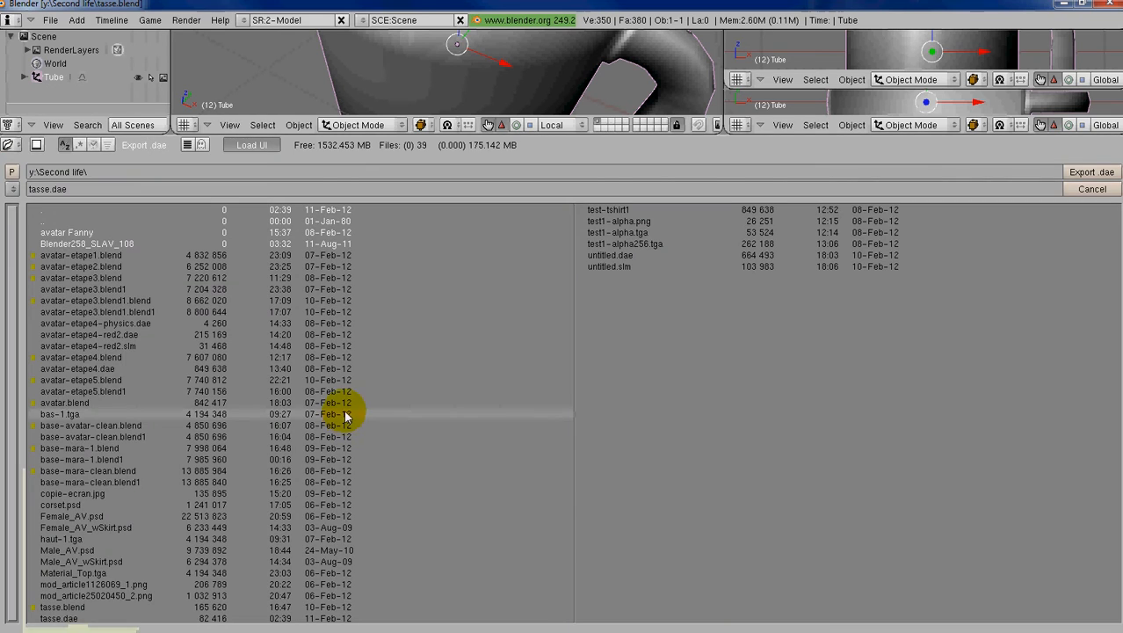
click(13, 190)
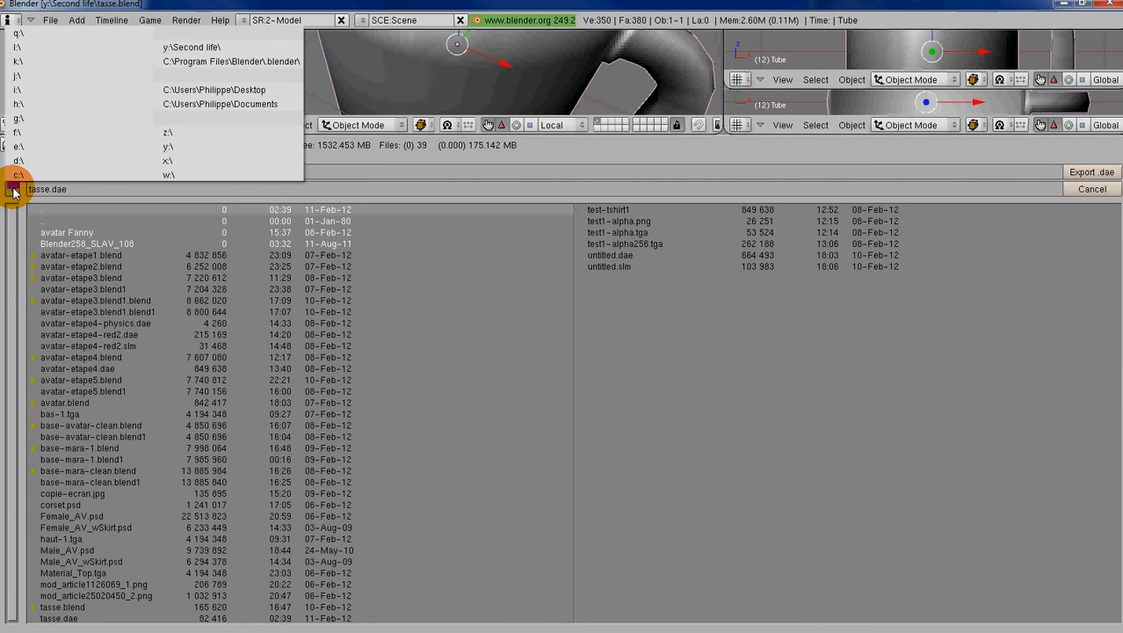
click(188, 46)
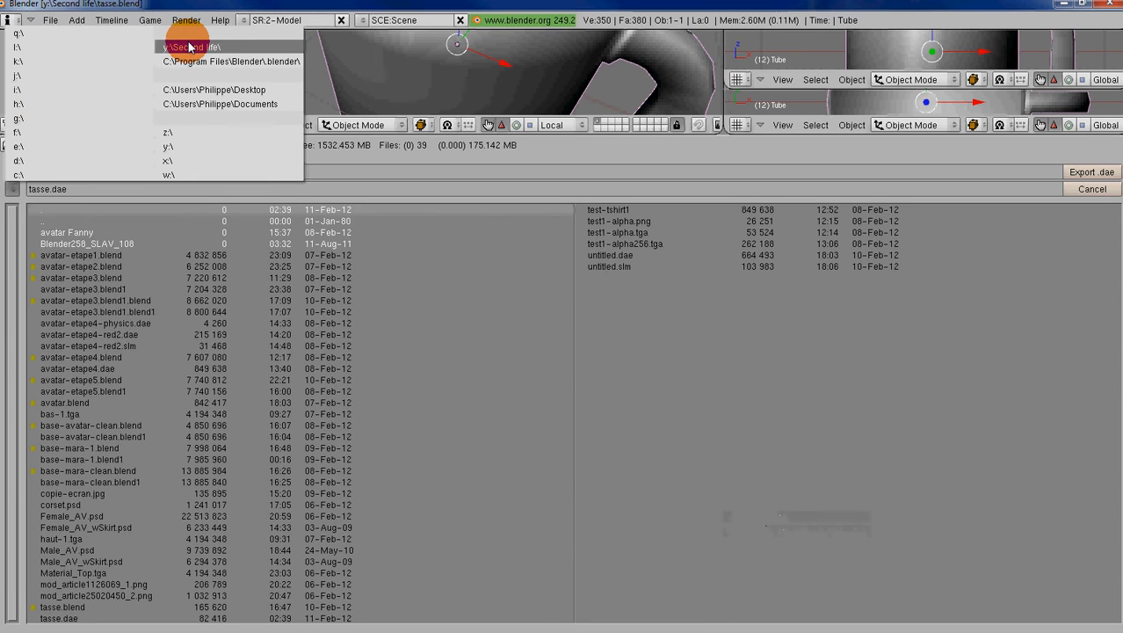
click(15, 192)
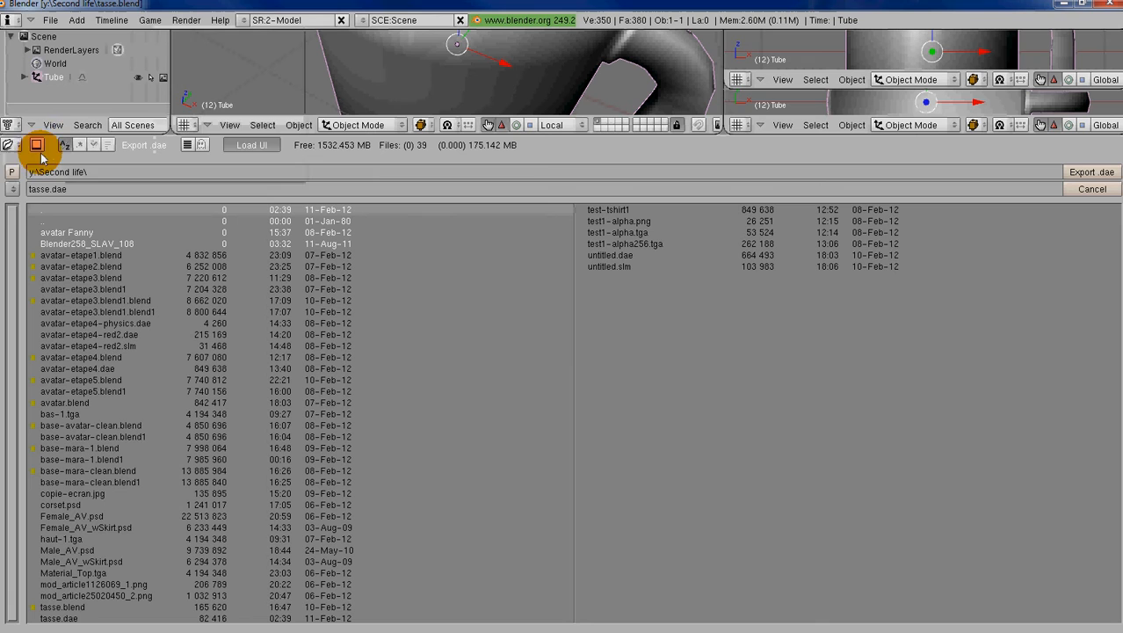
click(10, 192)
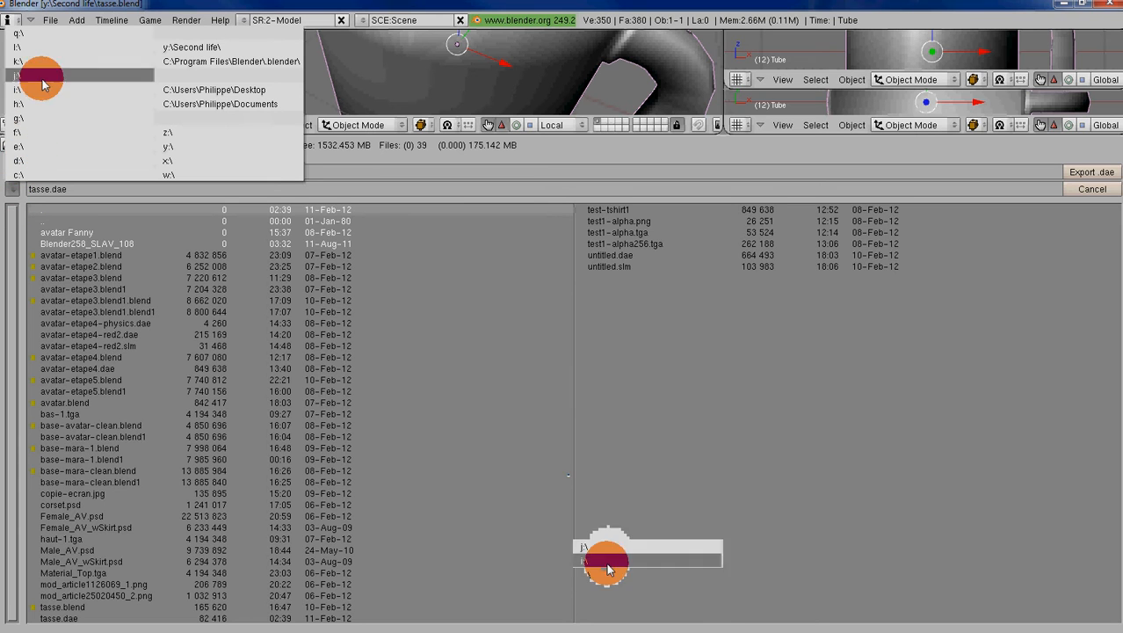
click(176, 146)
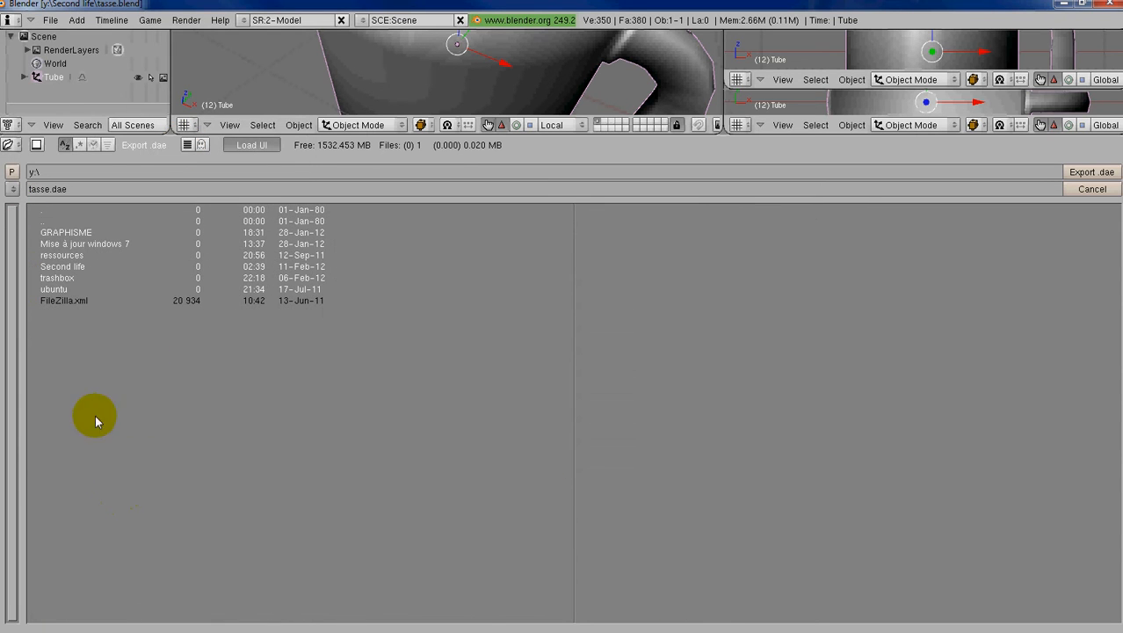
click(66, 271)
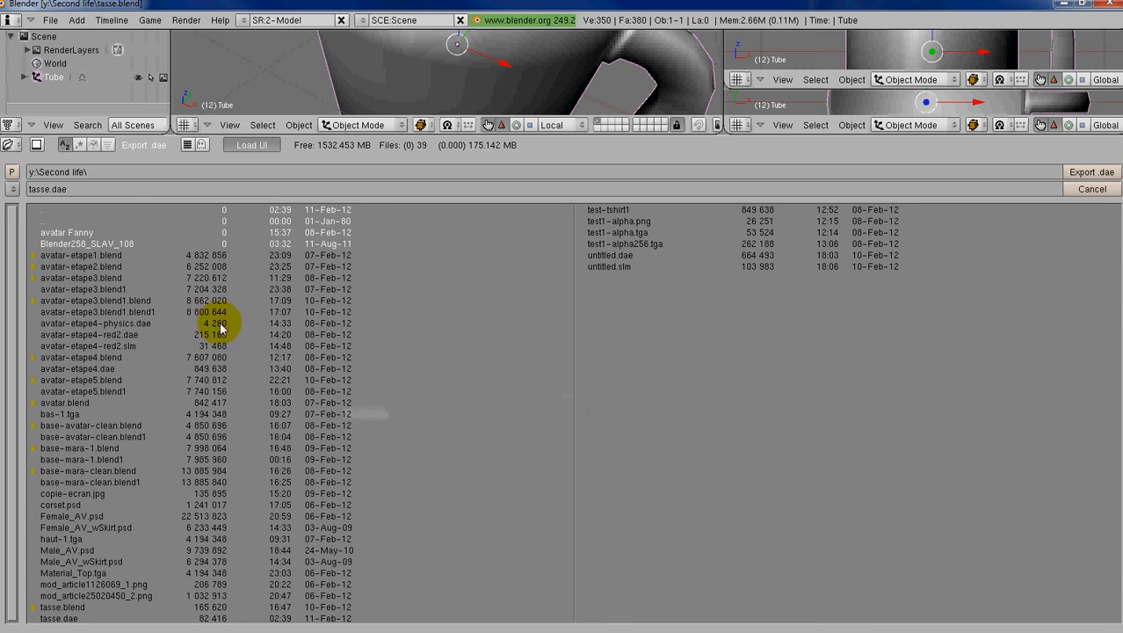
Step: Name the export file tasse-test.dae and export the selected mug with the Triangles option
click(42, 191)
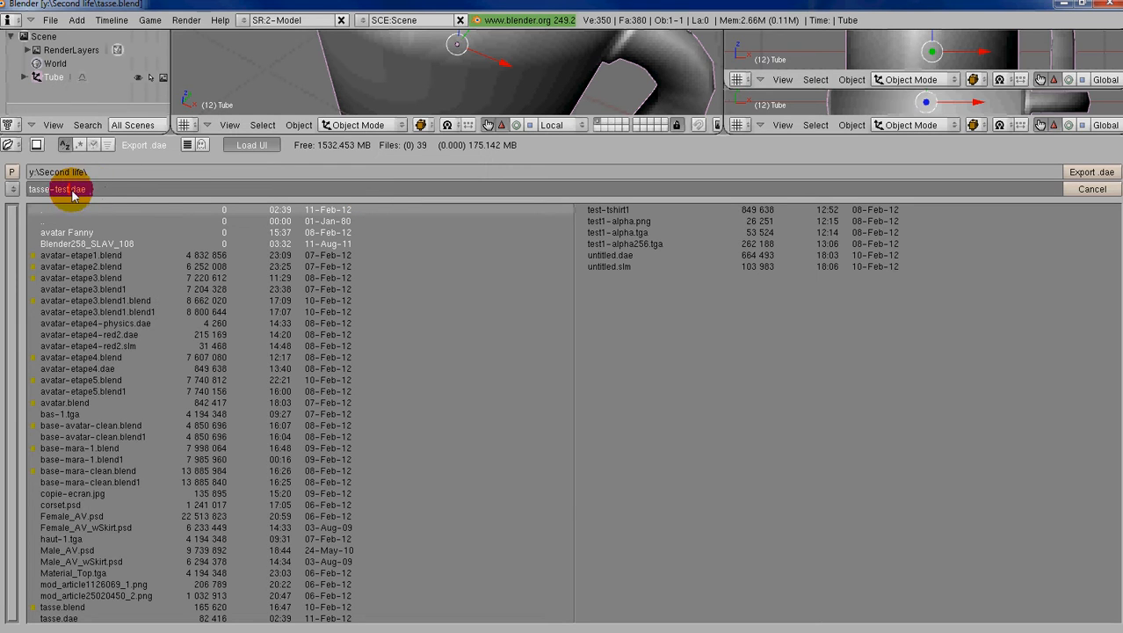
click(1086, 173)
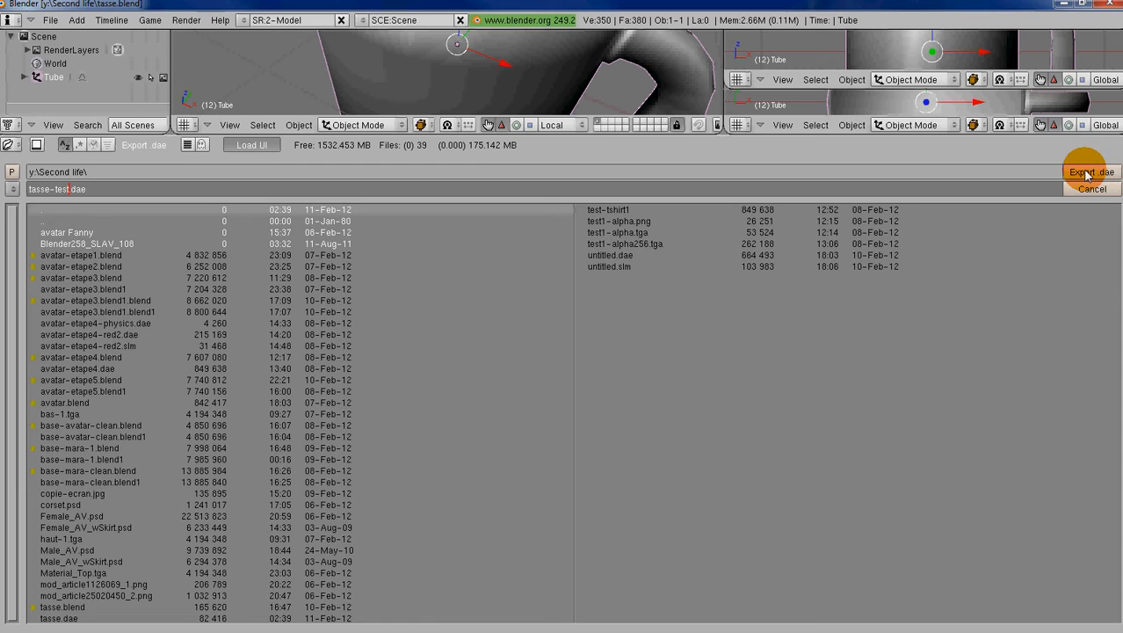
click(1087, 173)
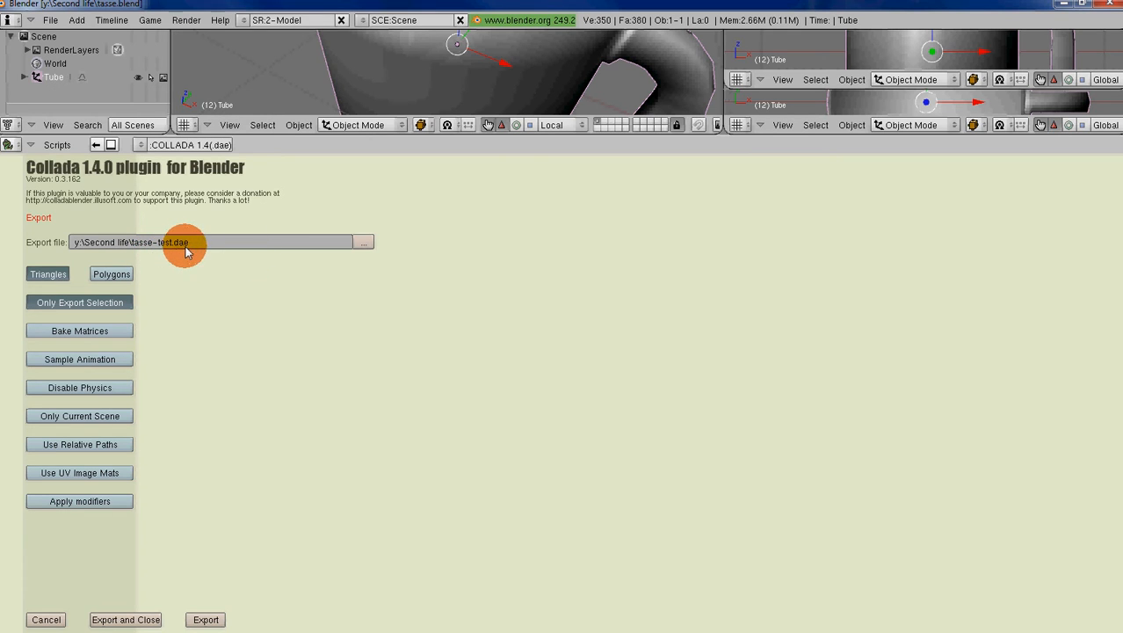
click(48, 274)
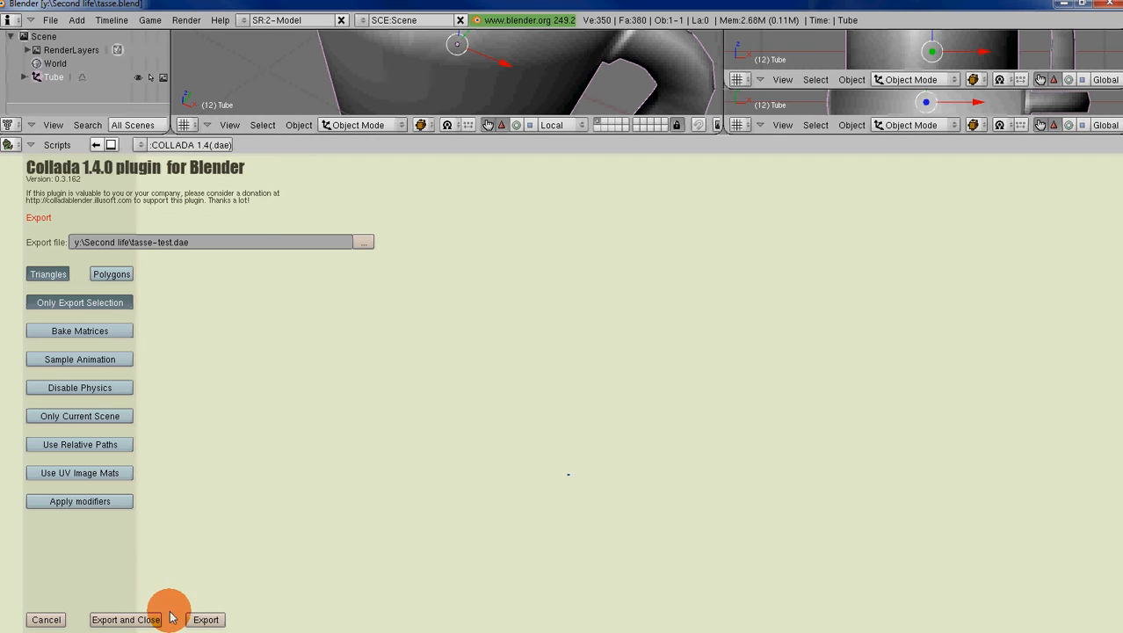
click(209, 619)
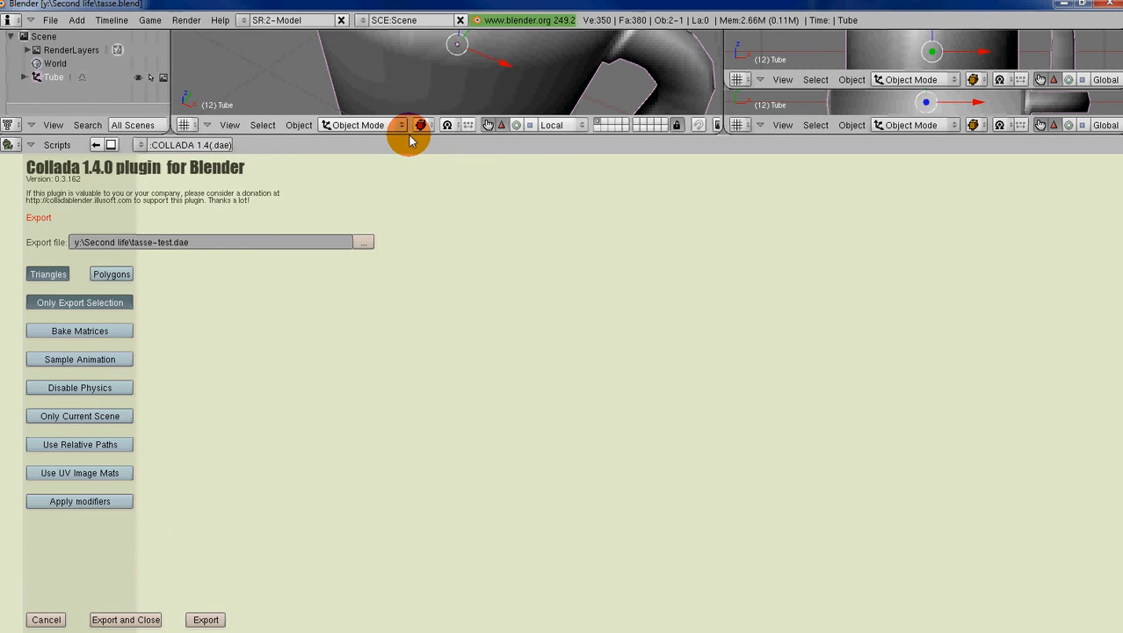
Step: Enlarge the 3D views again and switch the exporter area back to the Buttons Window
drag(408, 140, 381, 479)
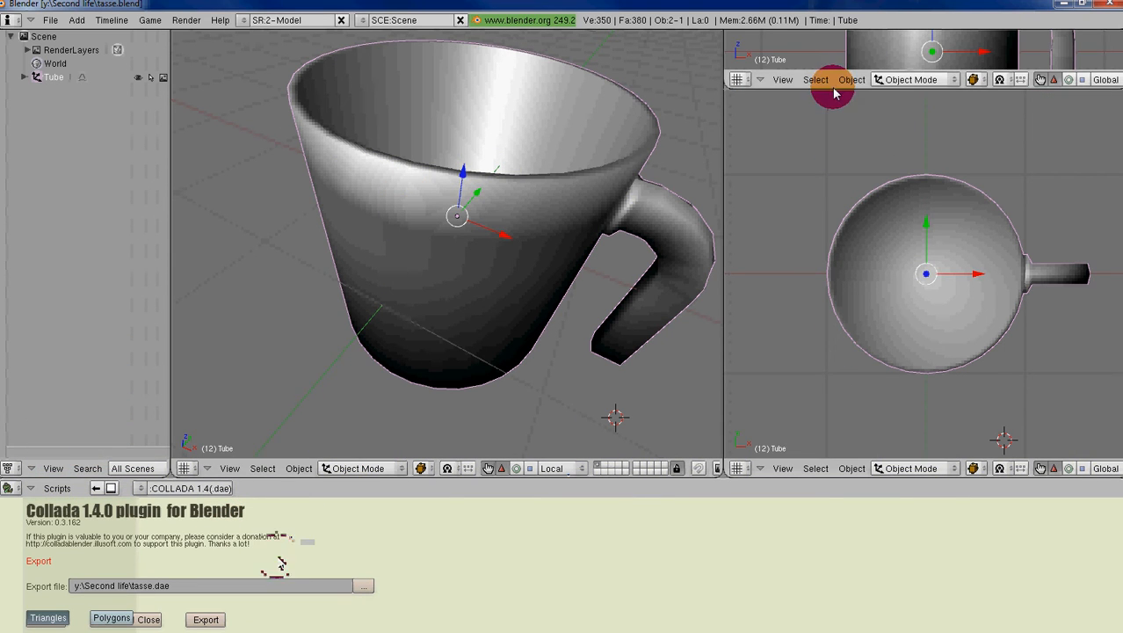
drag(834, 88, 826, 228)
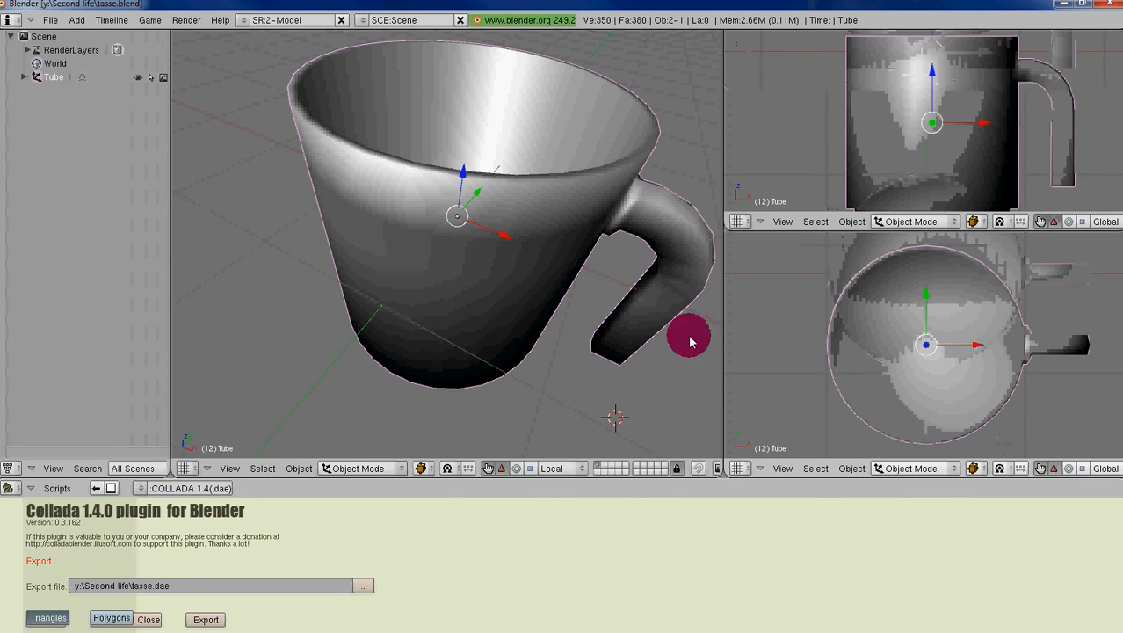
click(14, 490)
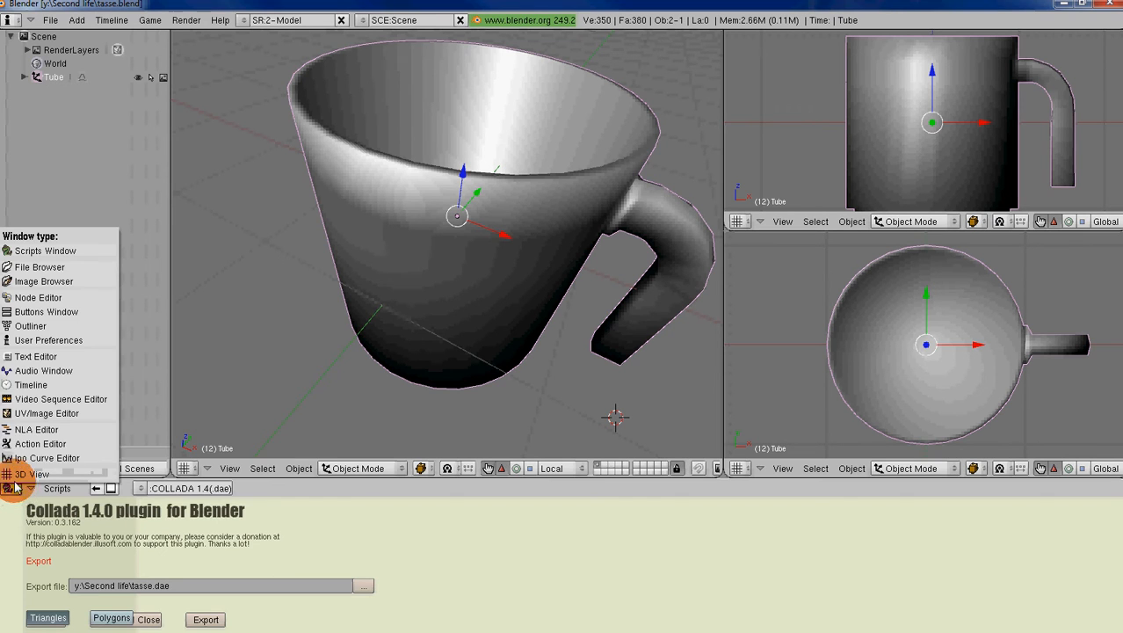
click(39, 313)
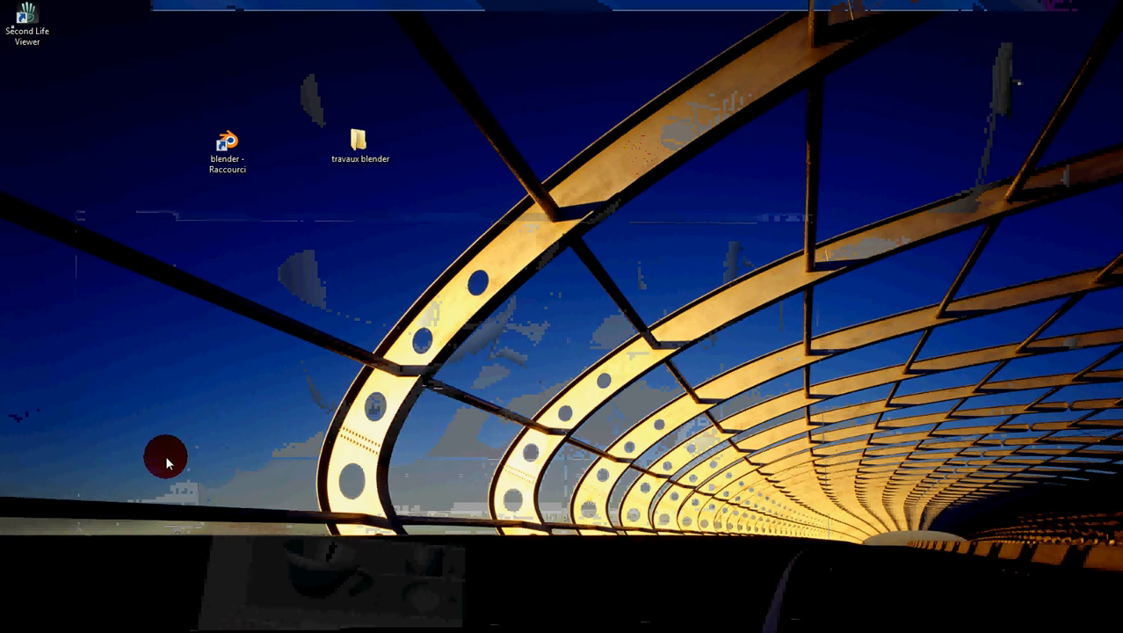
Step: Switch to the Second Life viewer and start uploading a mesh model
mouse_move(158, 623)
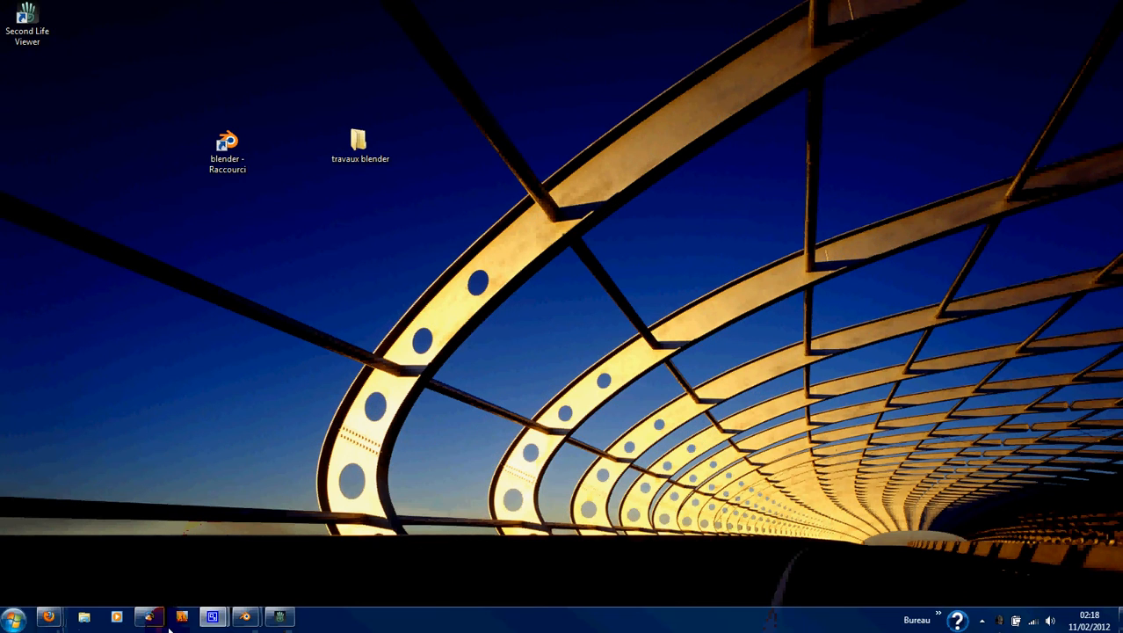
click(279, 618)
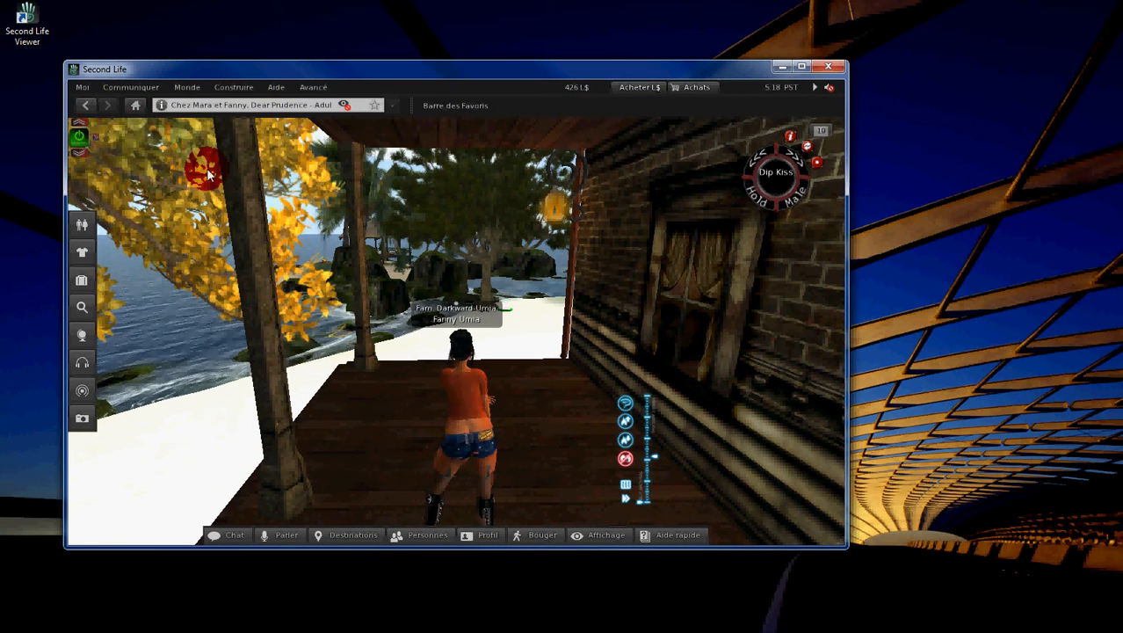
click(234, 88)
click(236, 248)
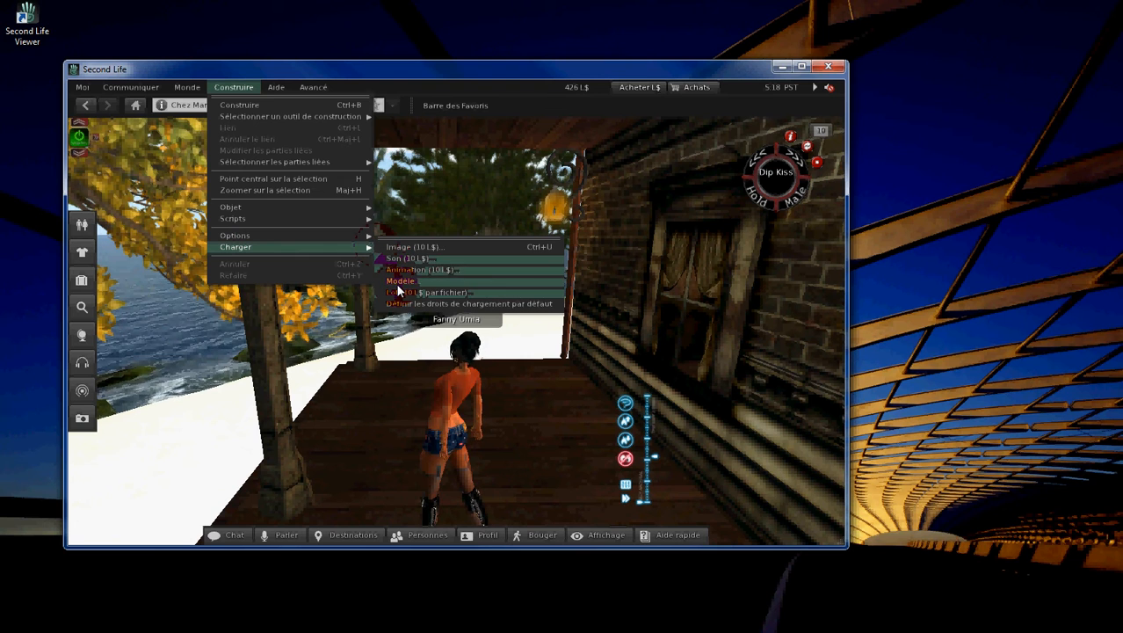
click(400, 282)
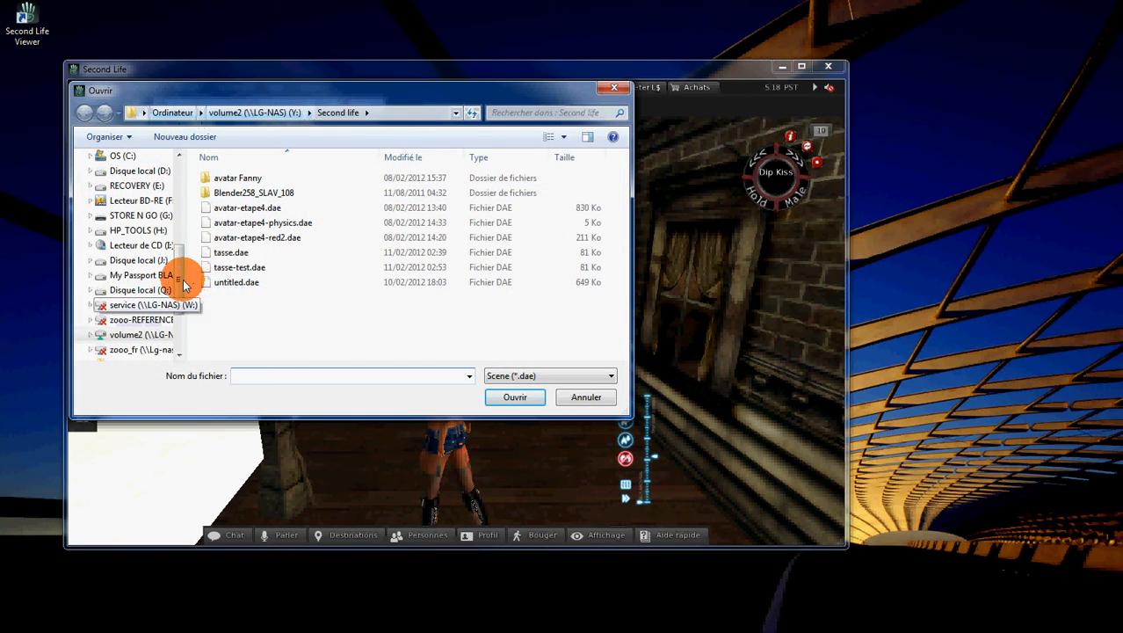
Step: Load tasse-test.dae from the Second life folder on the volume2 (Y:) network drive
drag(179, 279, 184, 286)
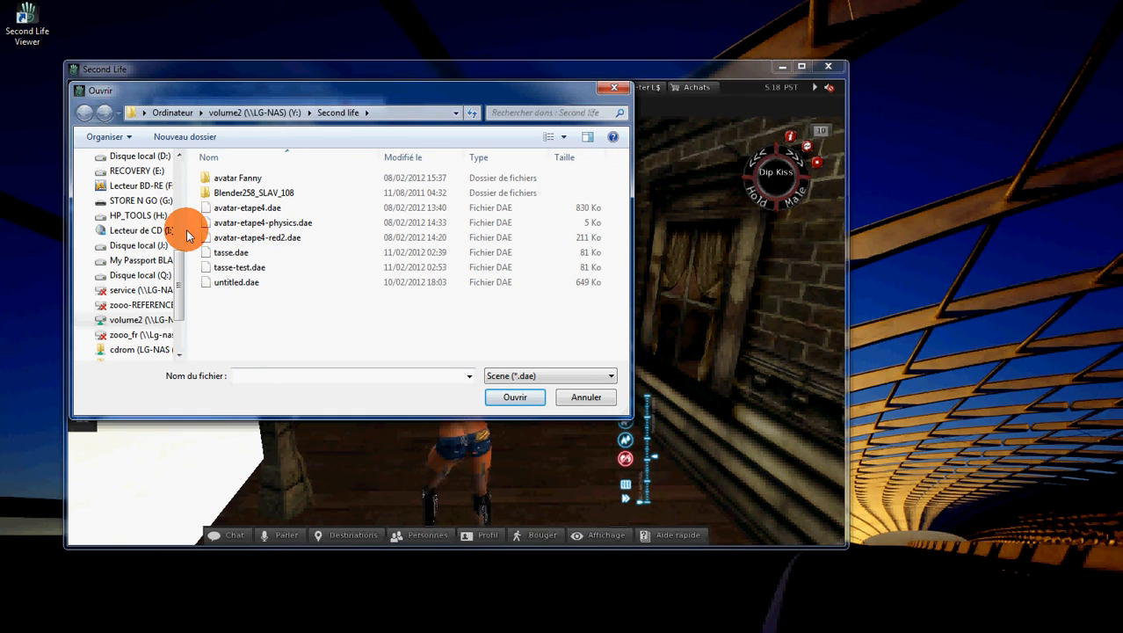
drag(187, 236, 274, 221)
click(175, 321)
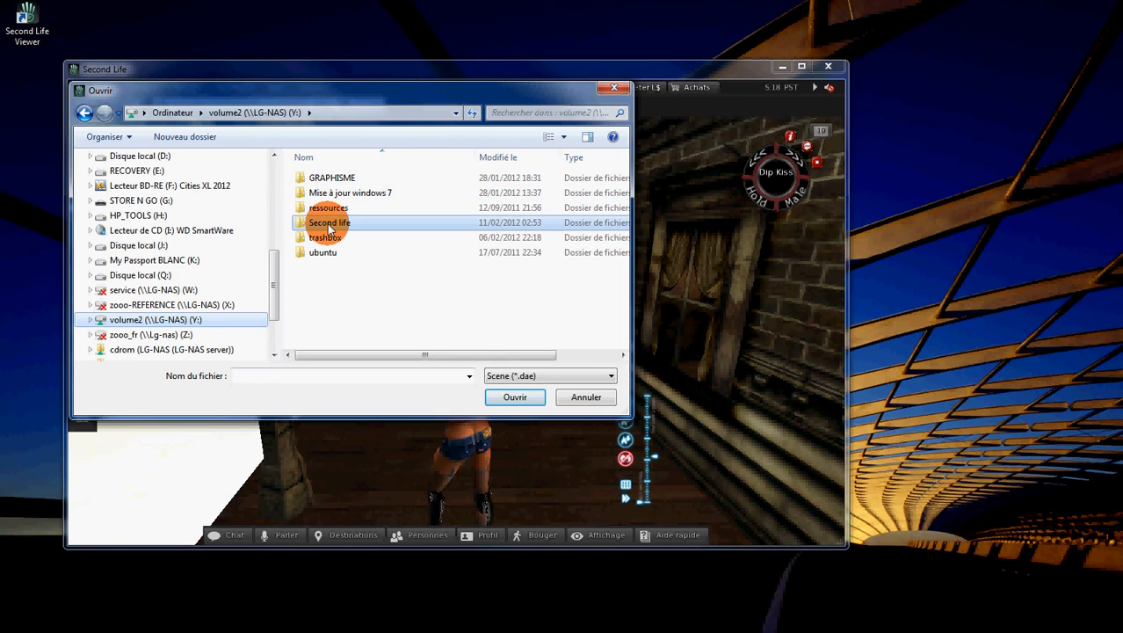
double_click(327, 223)
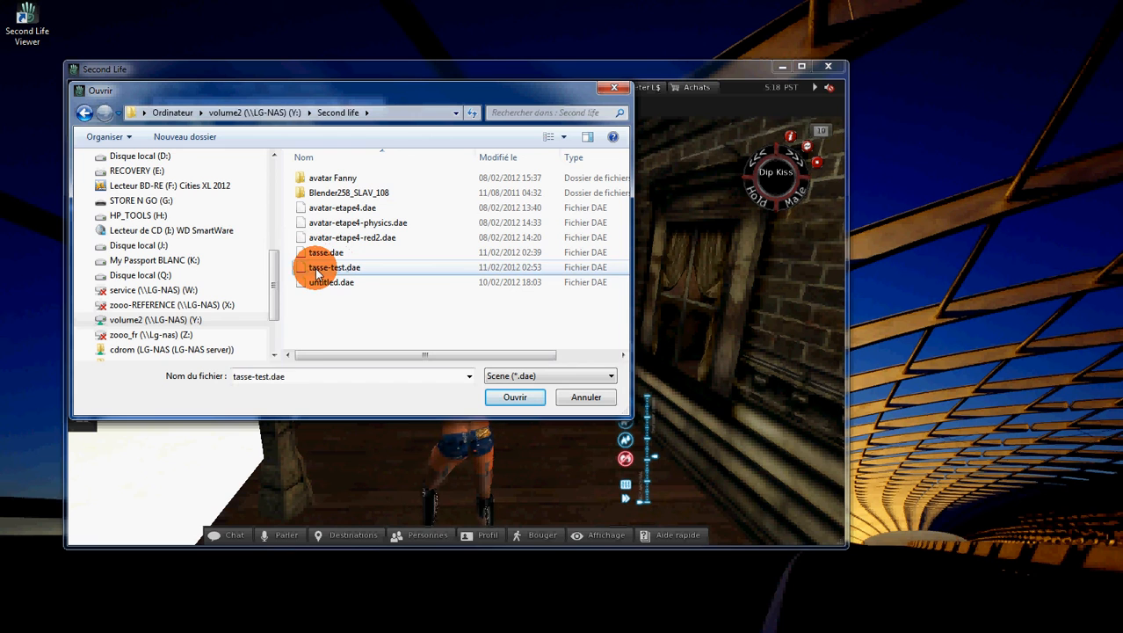
click(515, 398)
Step: Reposition the model upload window, then enlarge and rotate the preview to examine the mug and its handle
click(235, 180)
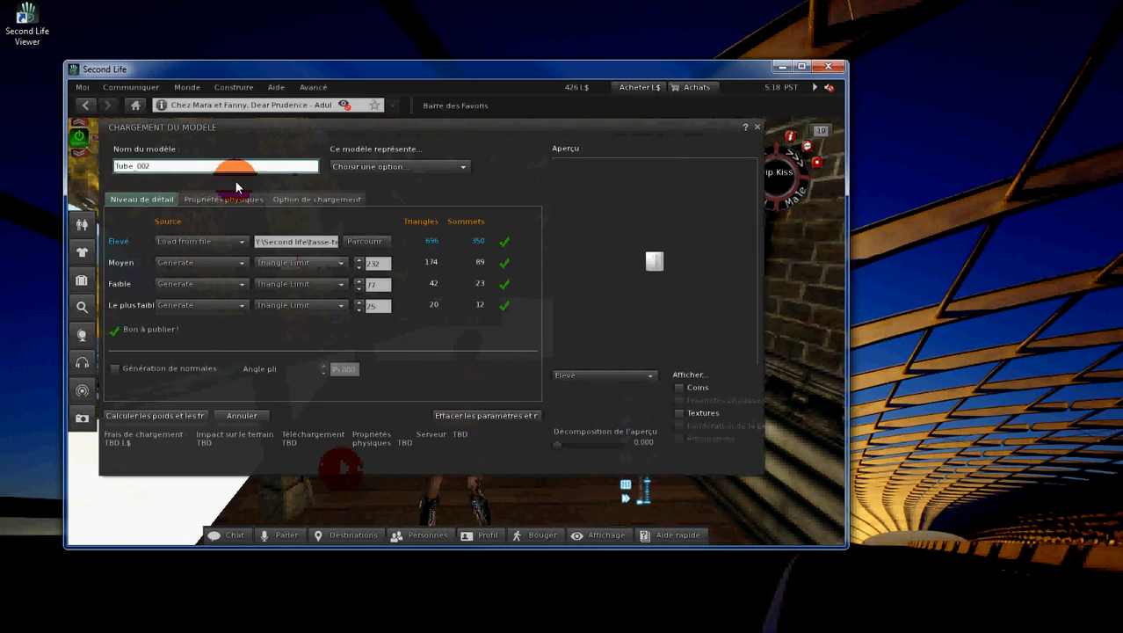
click(162, 125)
drag(343, 132, 371, 151)
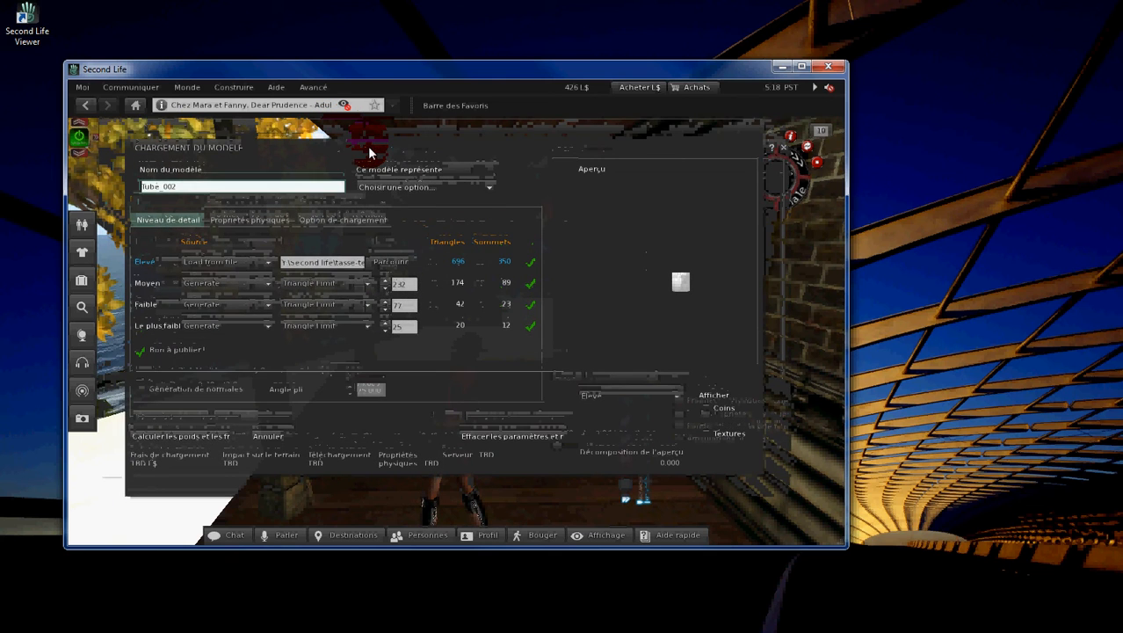
click(687, 281)
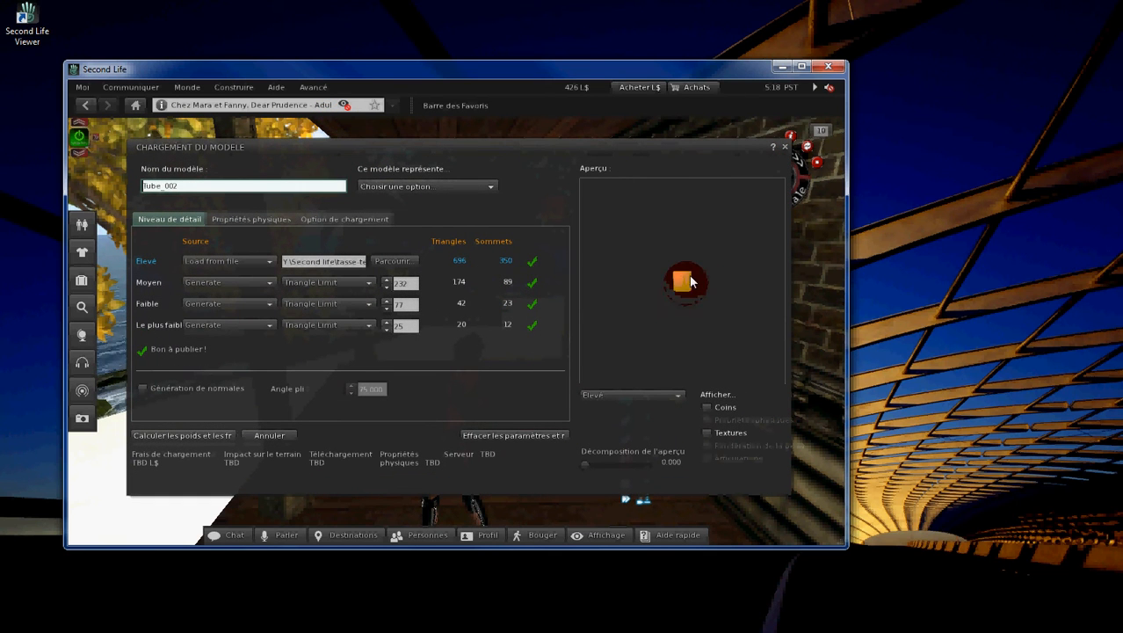
scroll(689, 281, up, 10)
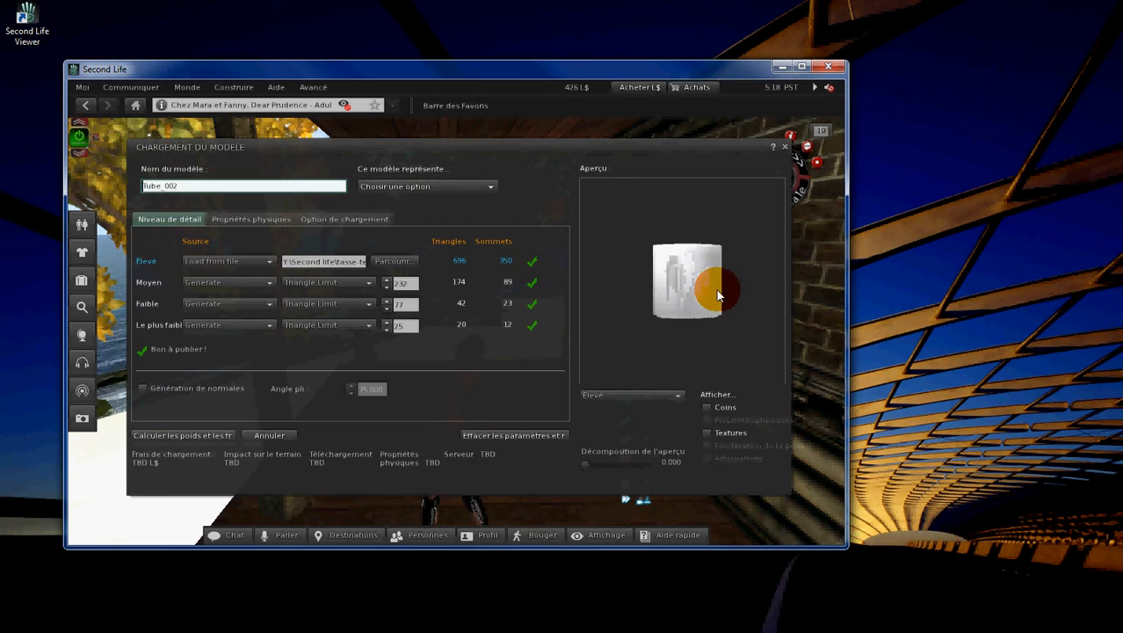
drag(717, 295, 821, 291)
mouse_move(746, 281)
mouse_down()
mouse_move(751, 270)
mouse_move(729, 279)
mouse_up()
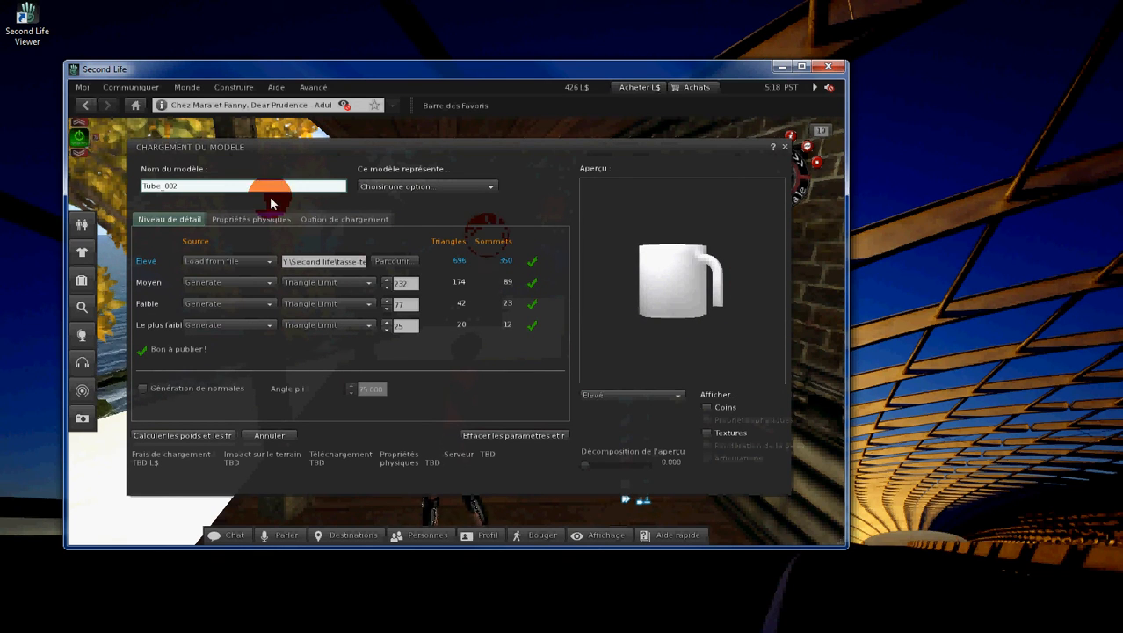
click(412, 282)
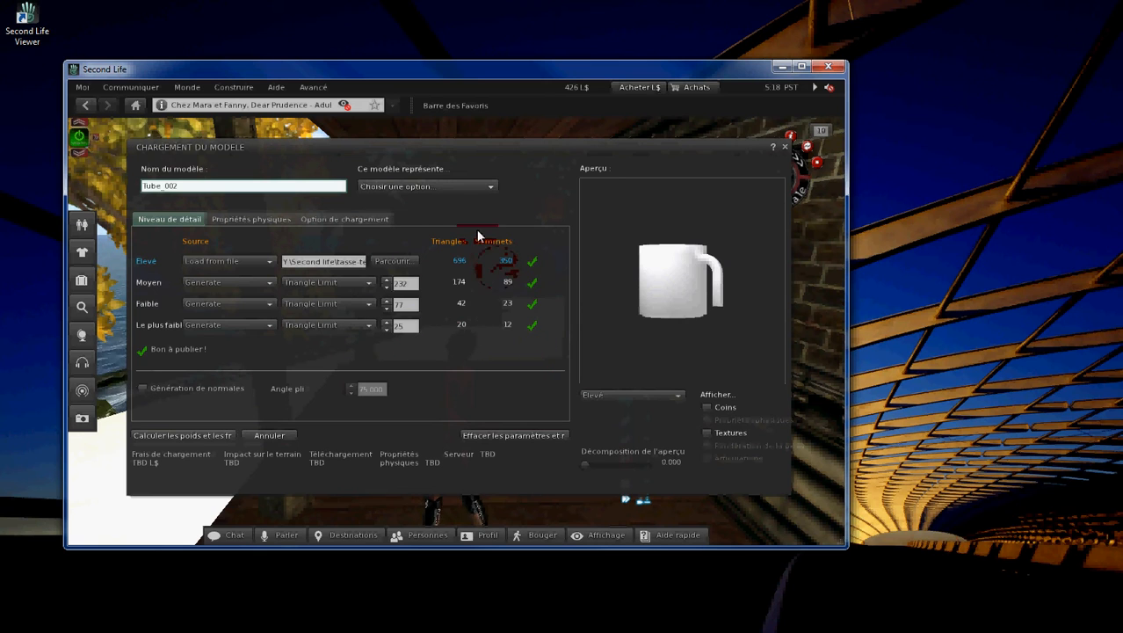
click(490, 185)
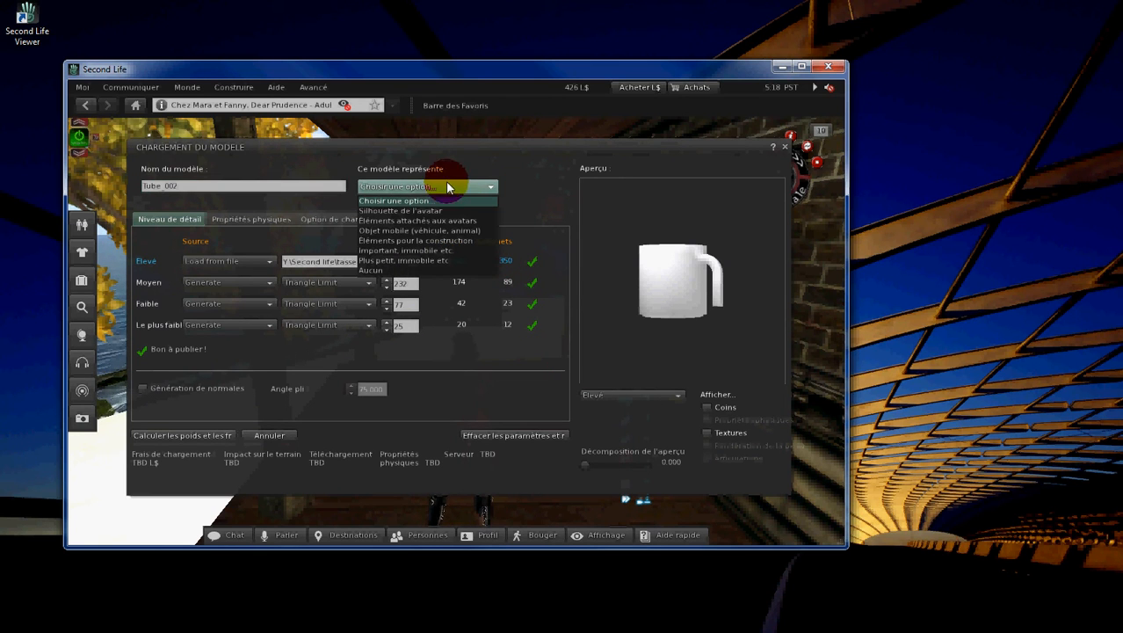
click(411, 261)
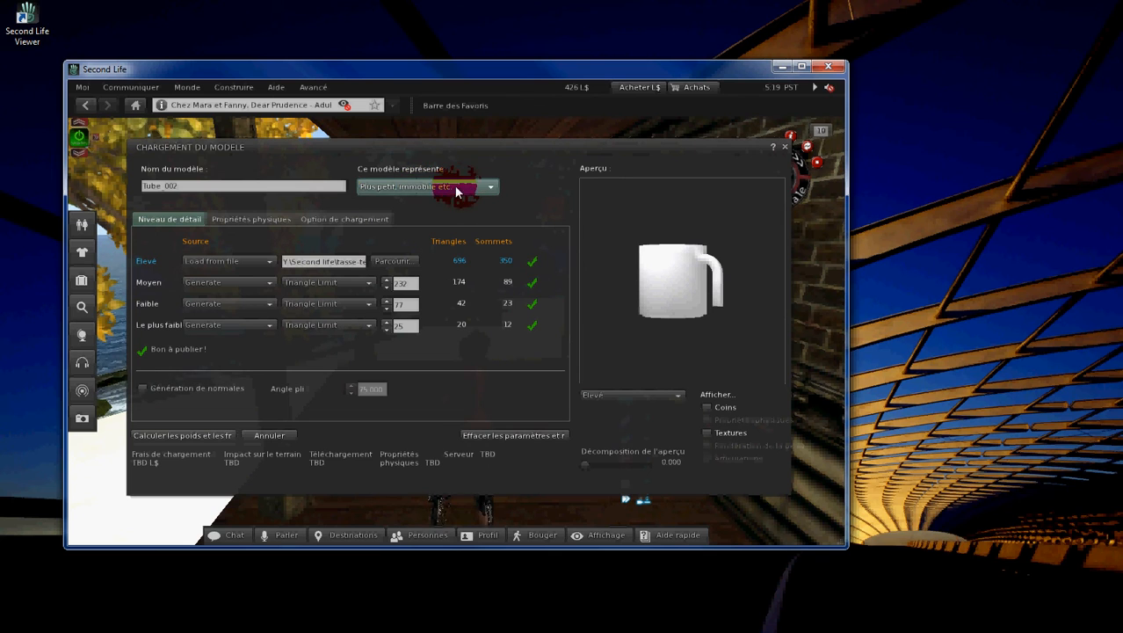
click(490, 187)
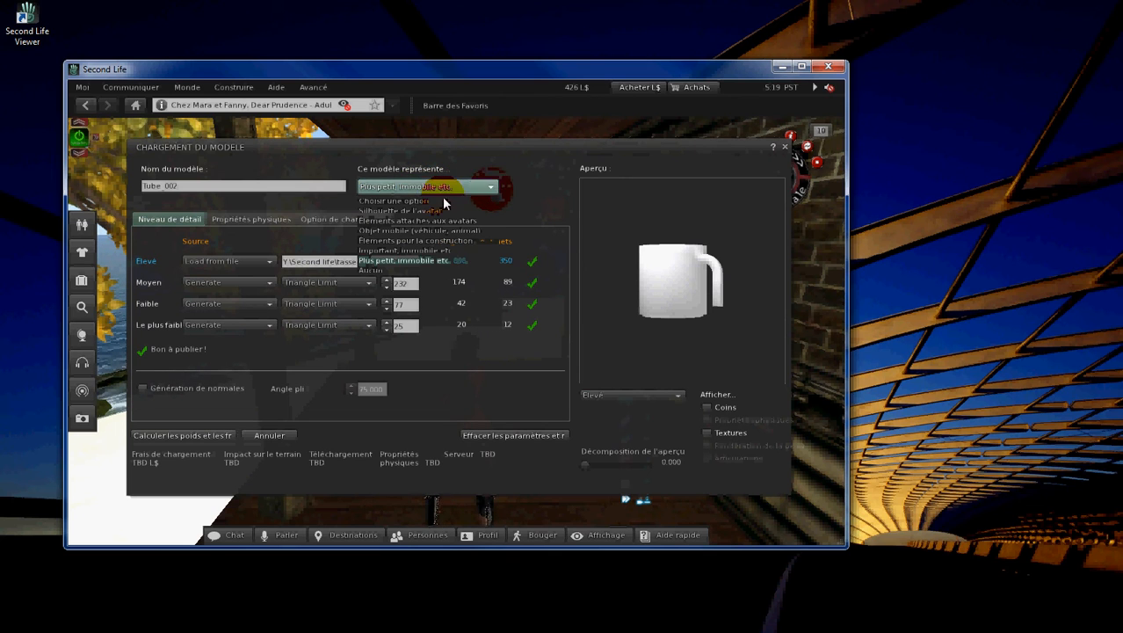
click(388, 201)
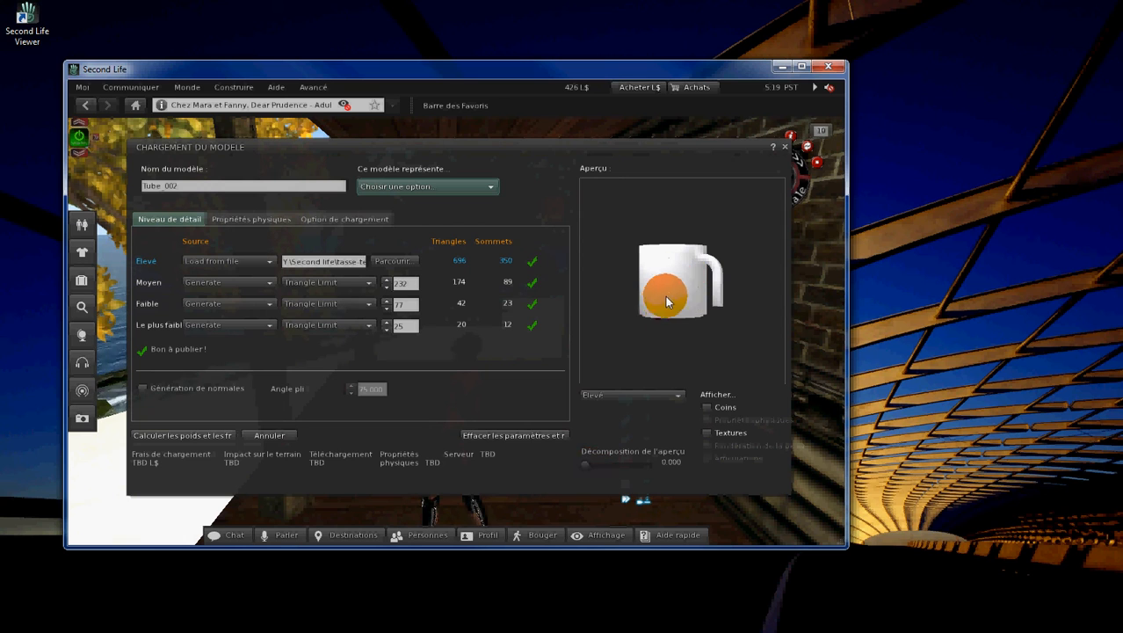
Step: Set the model's import scale to 2.000 in the upload options
click(346, 219)
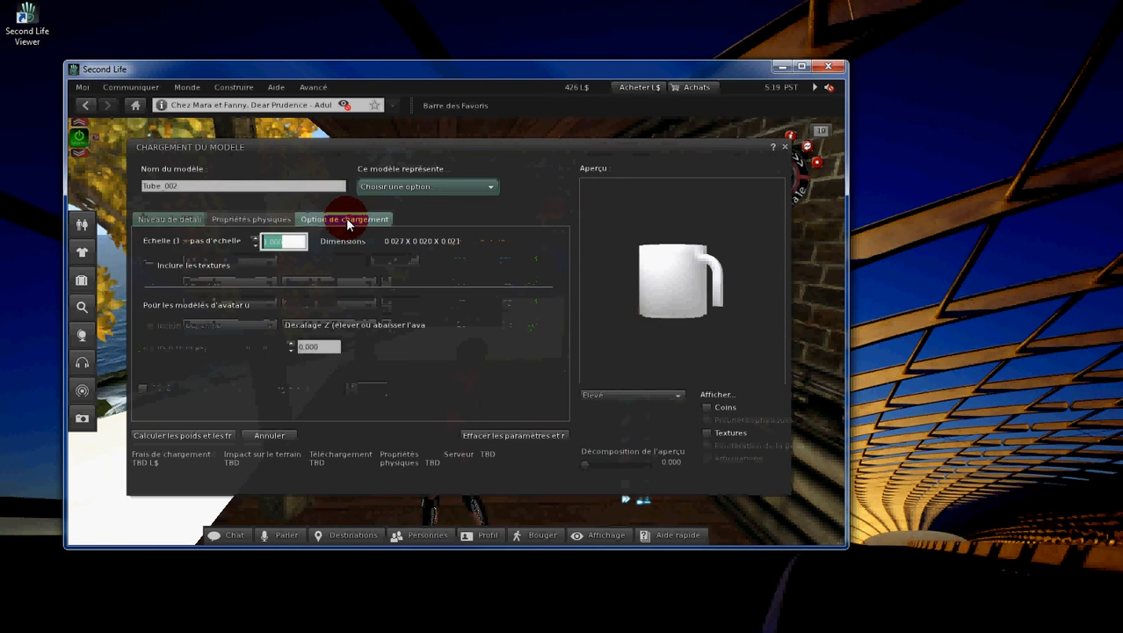
click(272, 241)
click(253, 241)
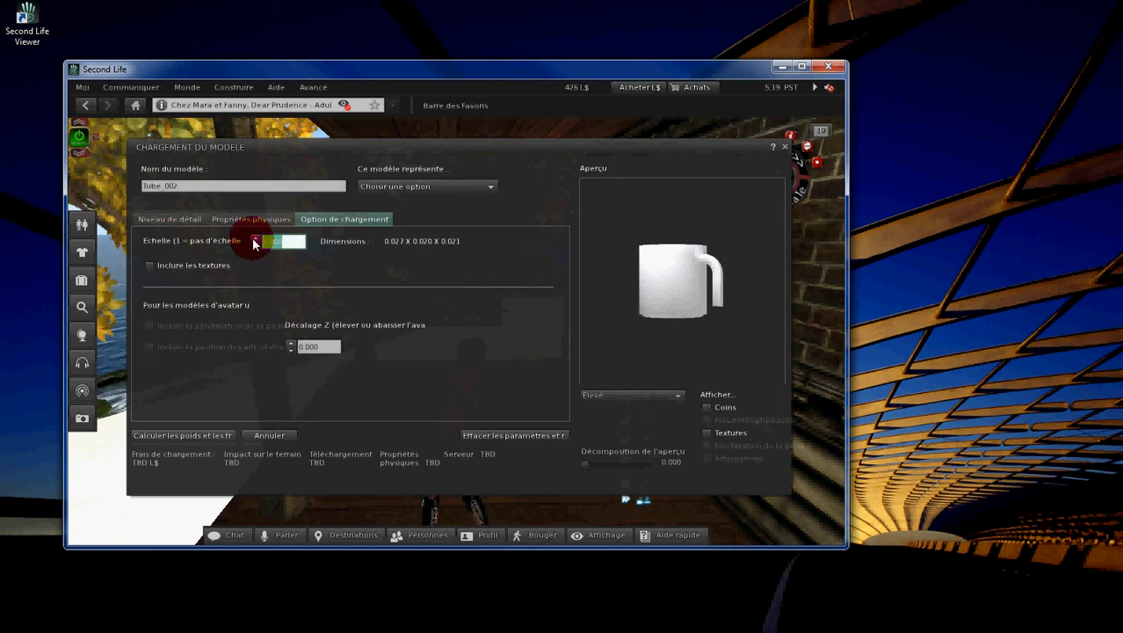
click(255, 239)
click(254, 239)
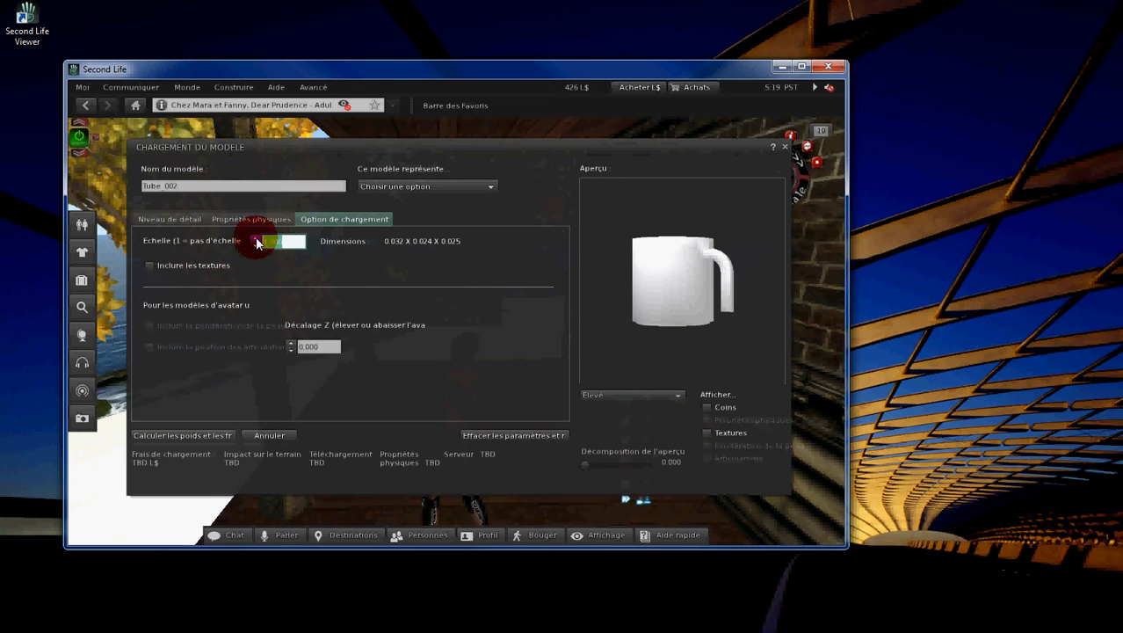
click(255, 240)
click(255, 240)
click(255, 240)
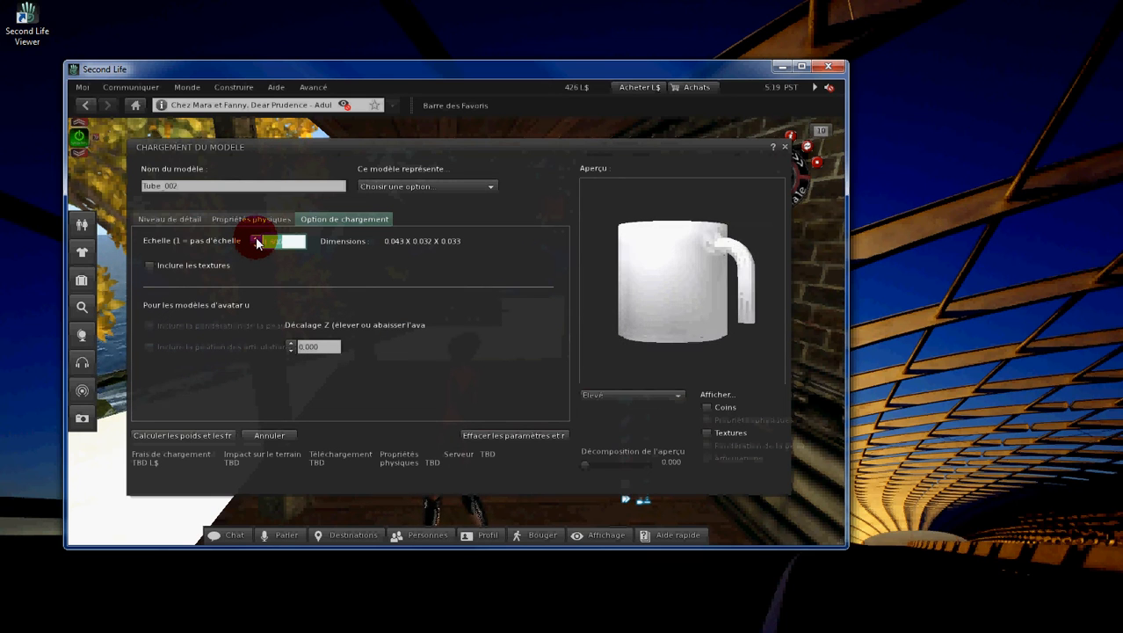
click(254, 240)
click(254, 240)
click(255, 240)
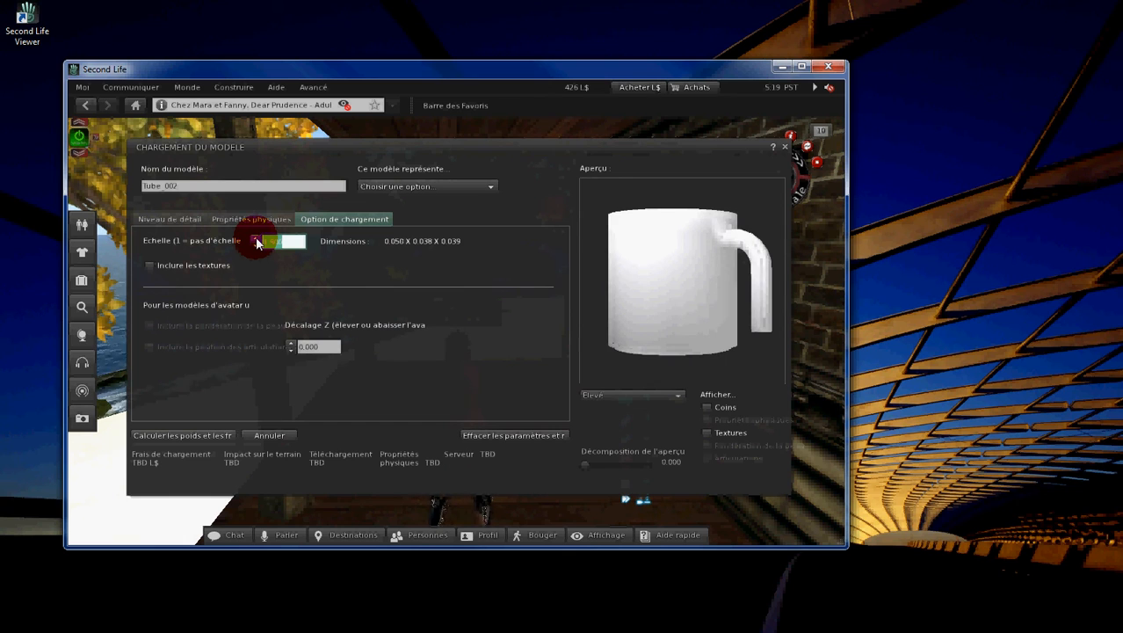
click(255, 239)
click(254, 240)
click(254, 241)
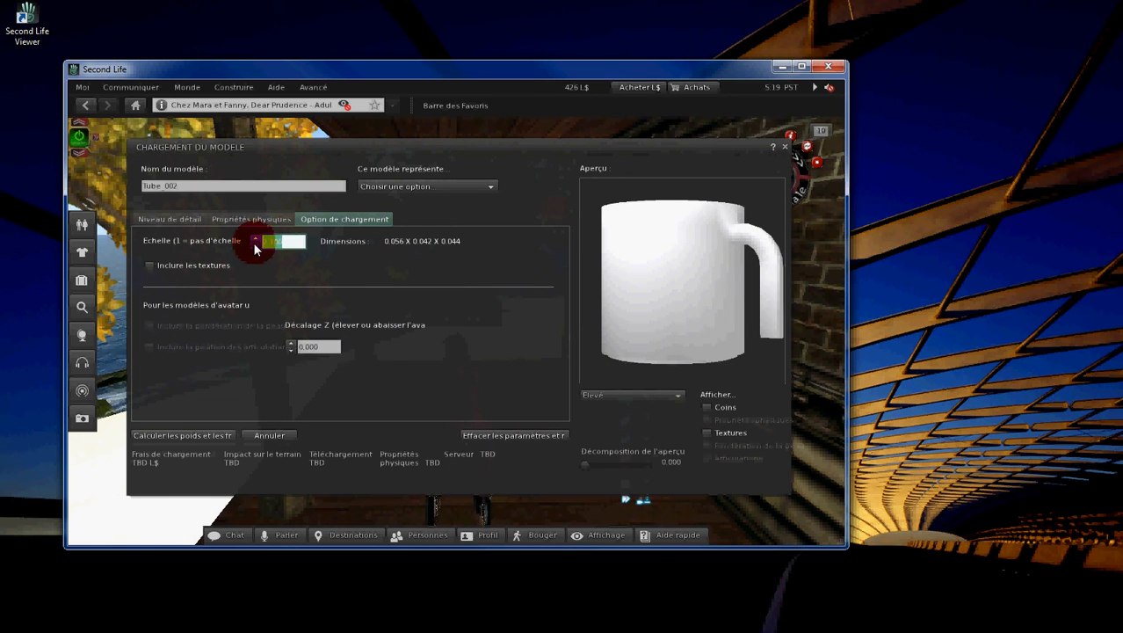
click(255, 245)
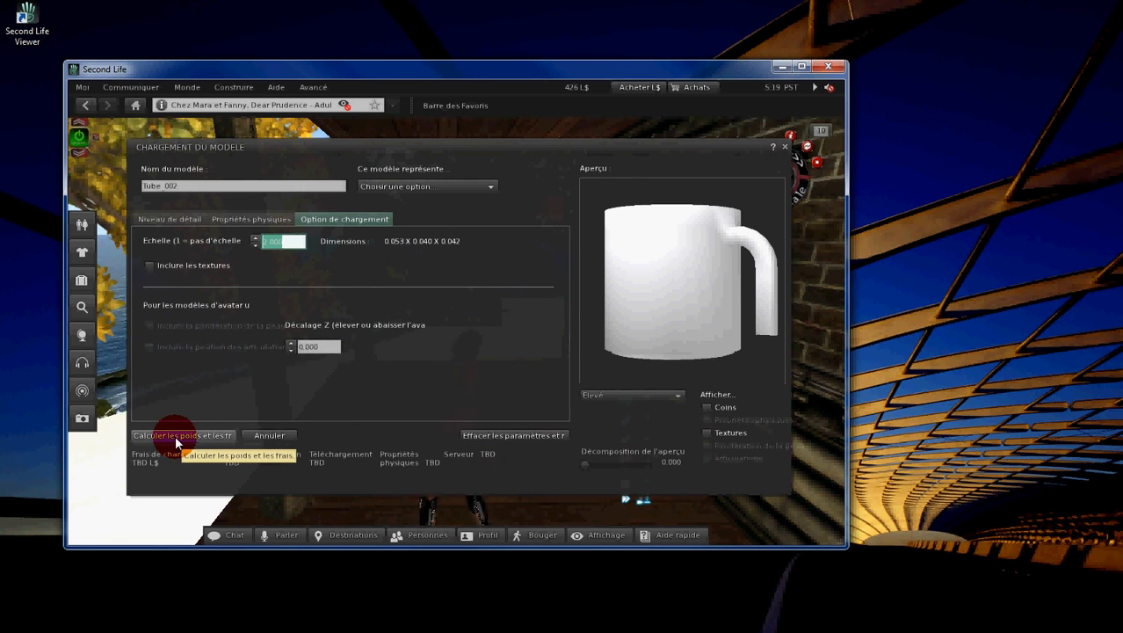
Step: Calculate the weights and fees for the mug model and upload it to the simulator
click(175, 435)
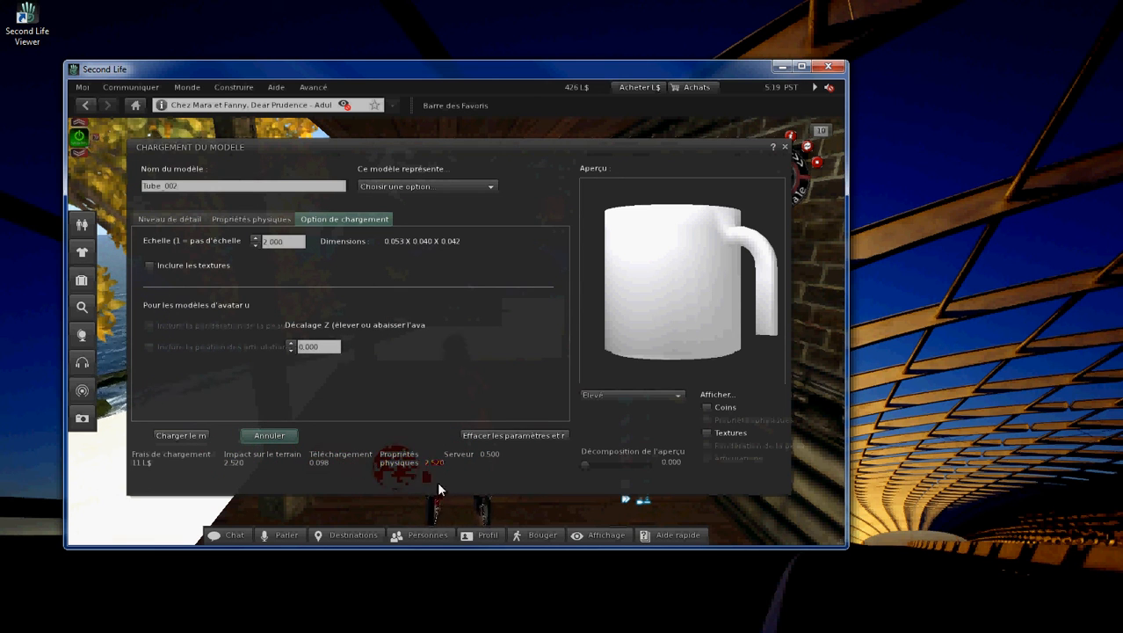
click(681, 313)
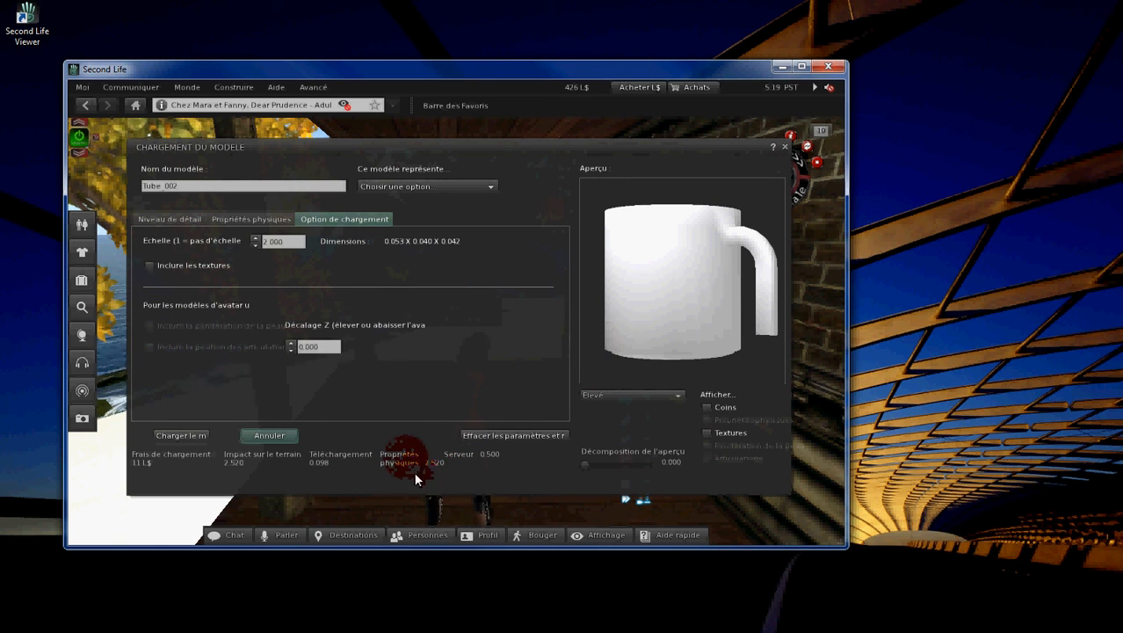
click(177, 434)
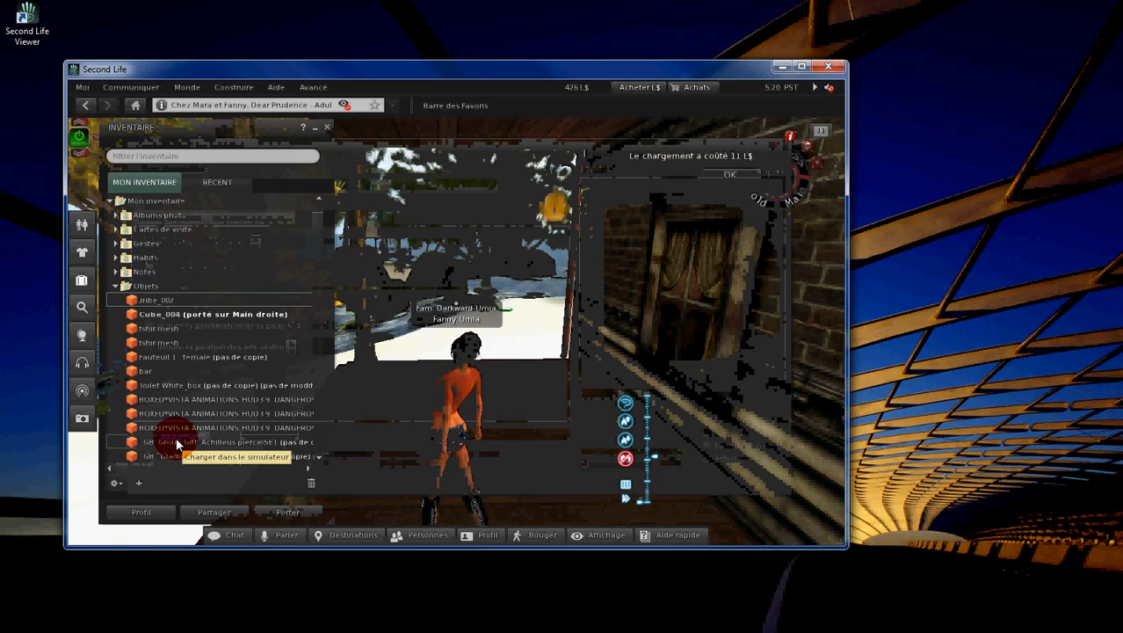
Step: Place the uploaded Tube_002 object from the inventory's Objets folder onto the wooden floor beside the avatar
click(150, 301)
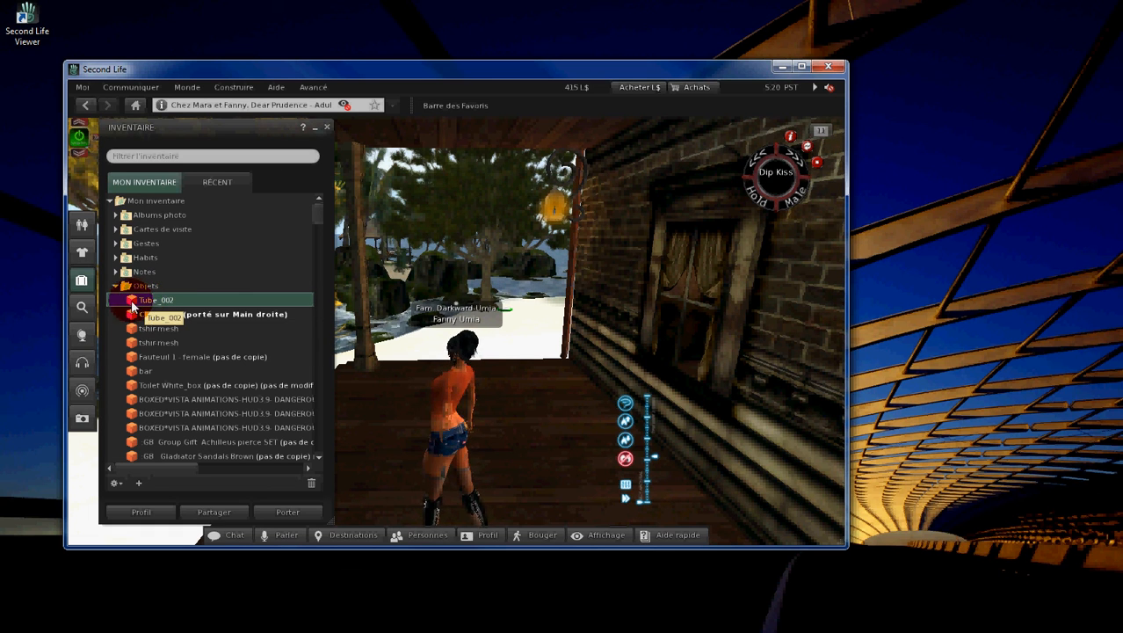
click(373, 403)
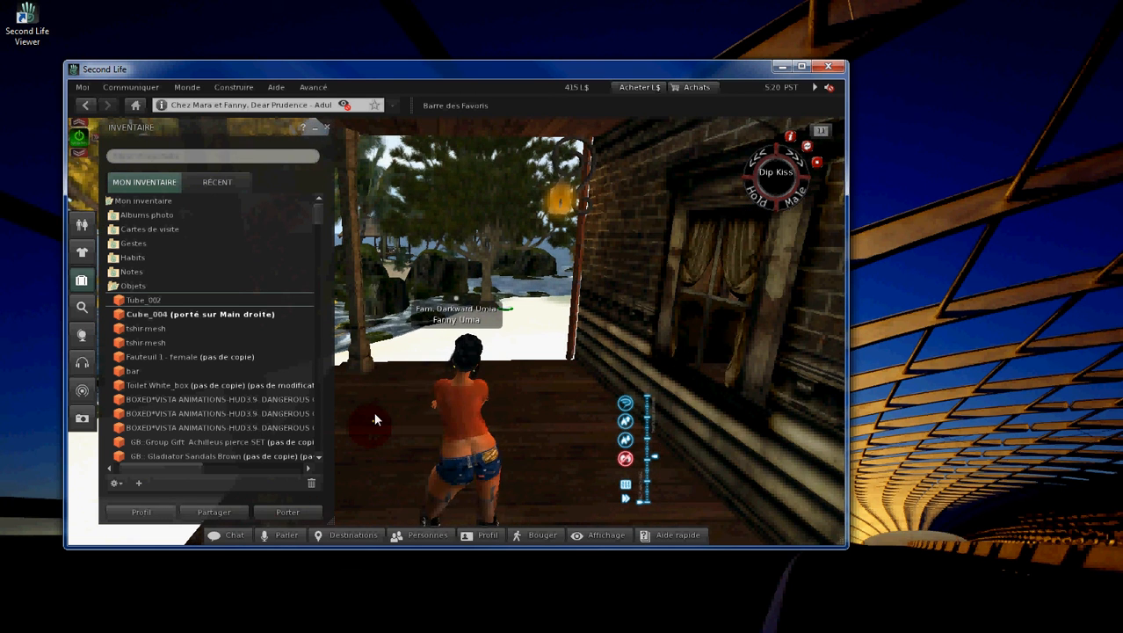
Step: Stretch the placed mug proportionally to about three times its size and close the editing and inventory windows
alt+drag(373, 416, 456, 331)
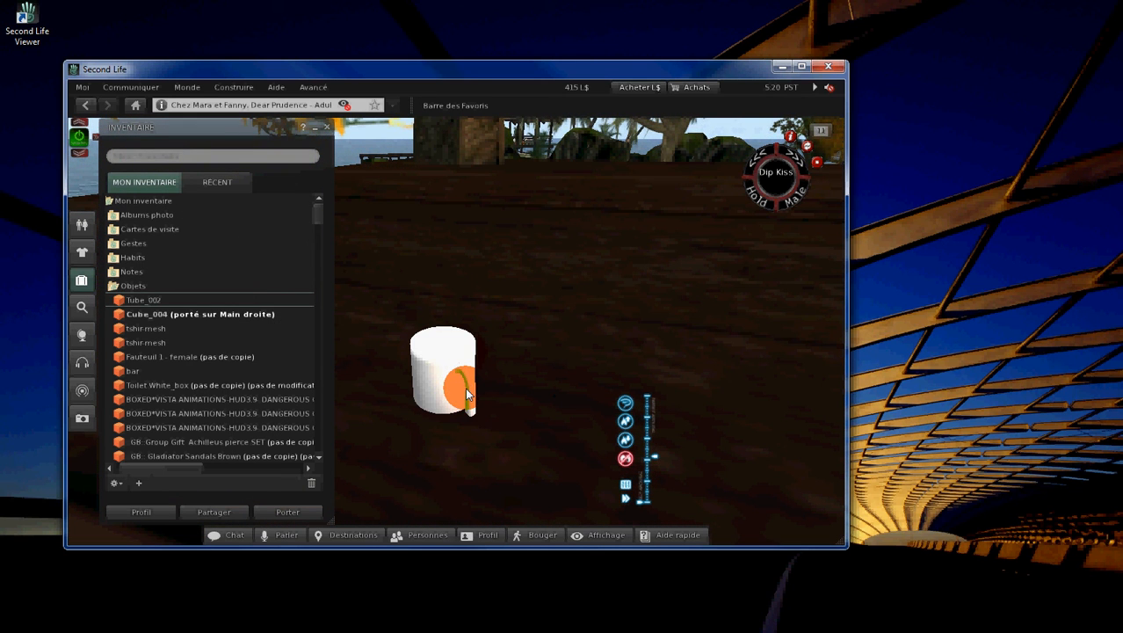
right_click(455, 378)
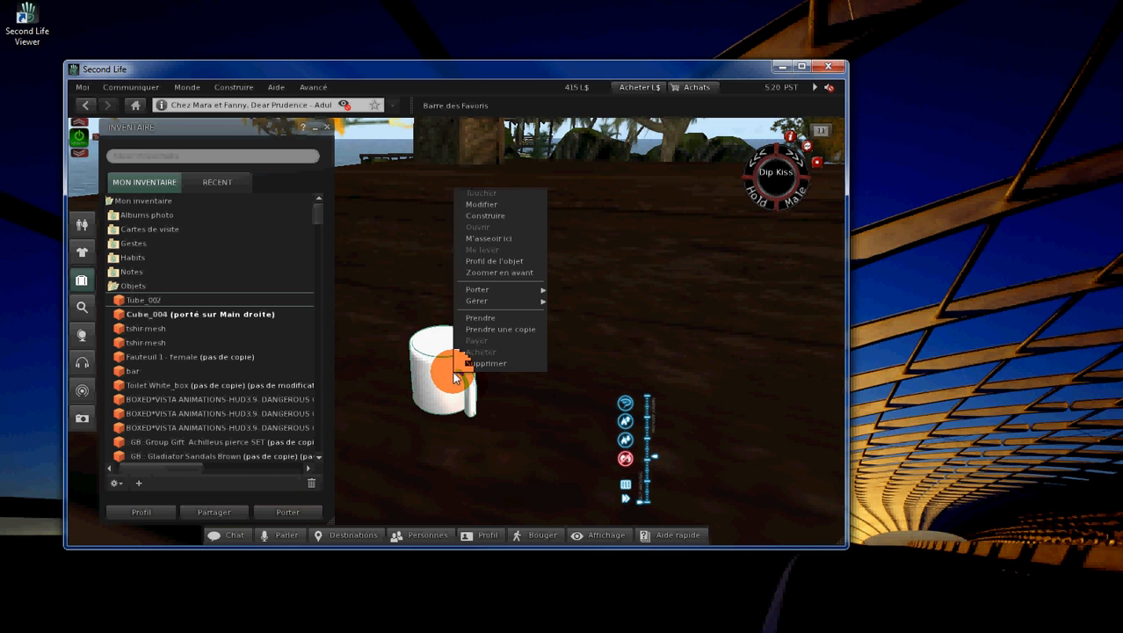
click(481, 203)
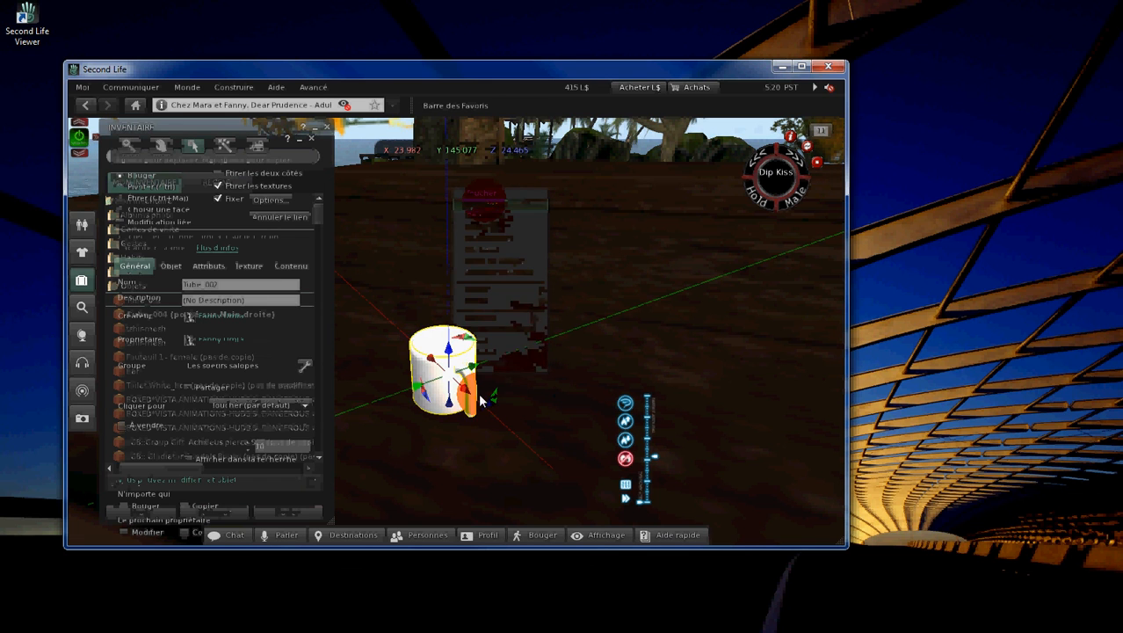
key(ctrl+shift)
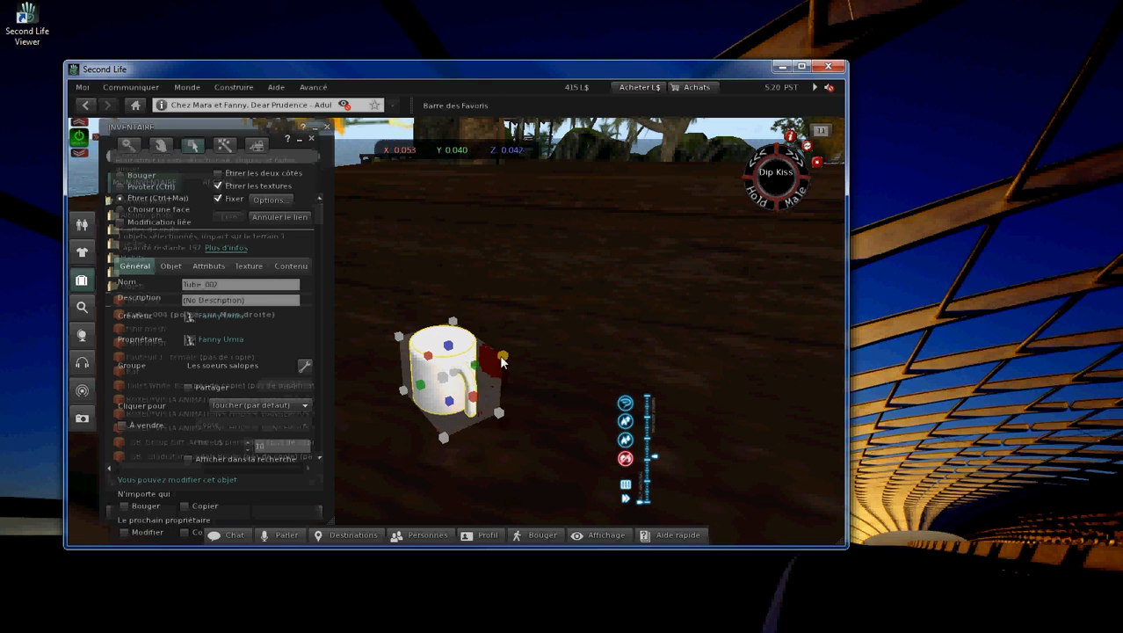
ctrl+shift+drag(503, 362, 734, 290)
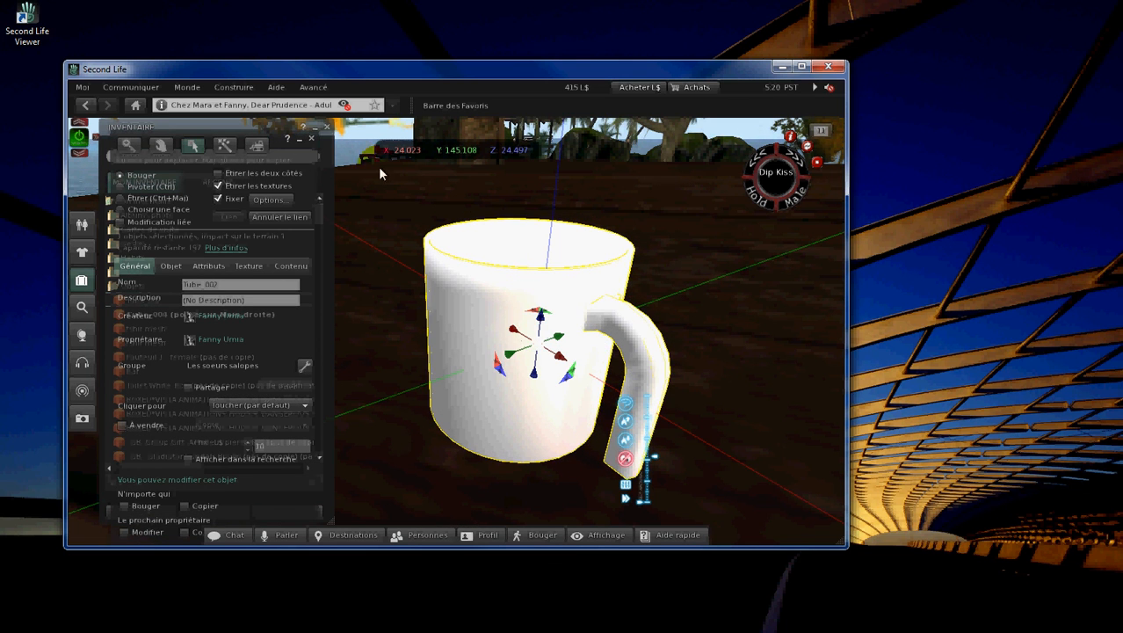
click(316, 141)
click(321, 130)
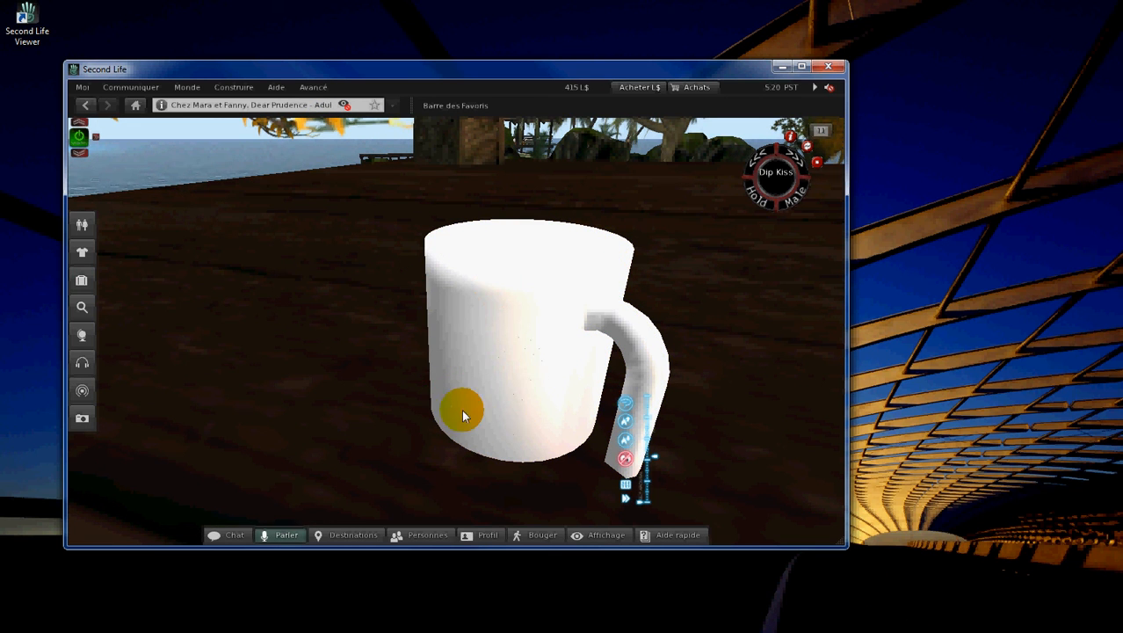
Step: Examine the enlarged mug on the floor from different angles and distances
alt+drag(529, 323, 463, 351)
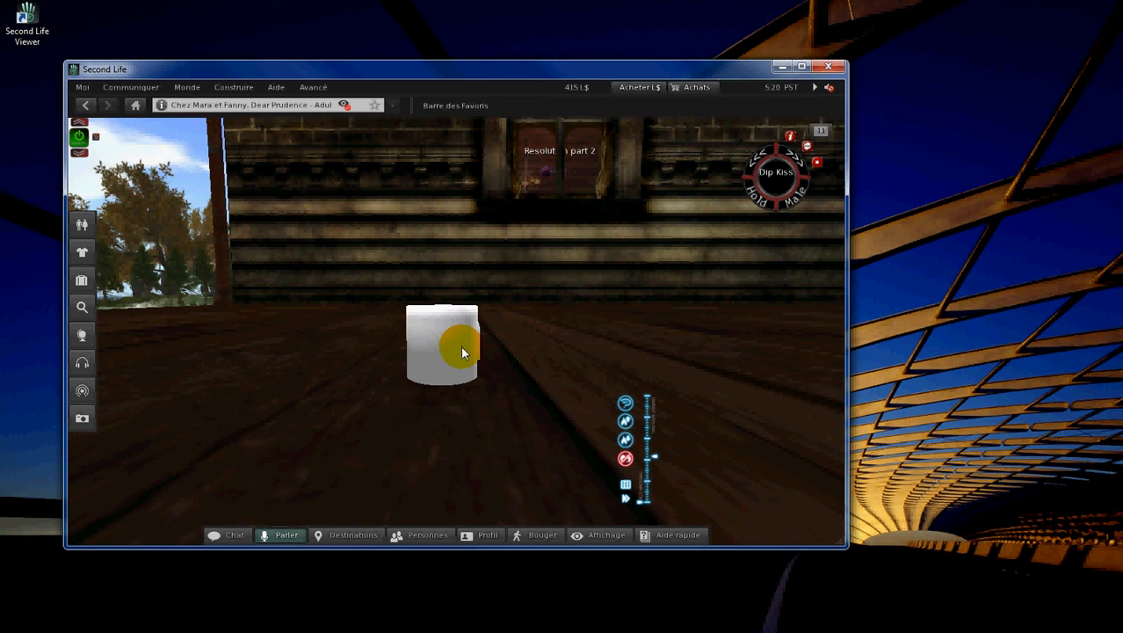
click(446, 372)
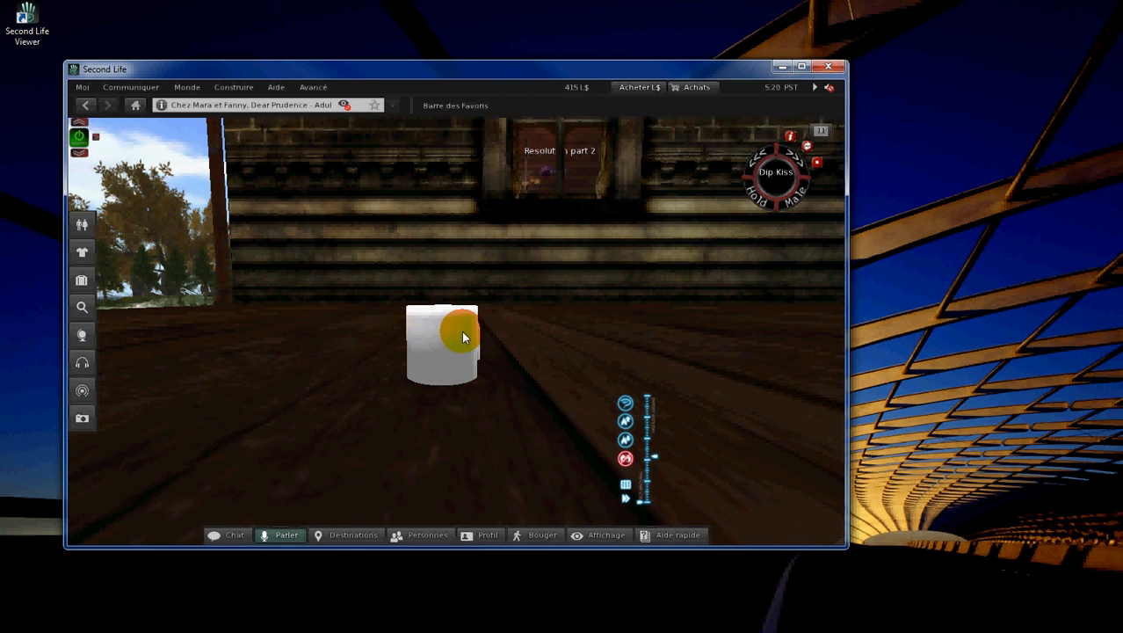
alt+drag(461, 331, 189, 185)
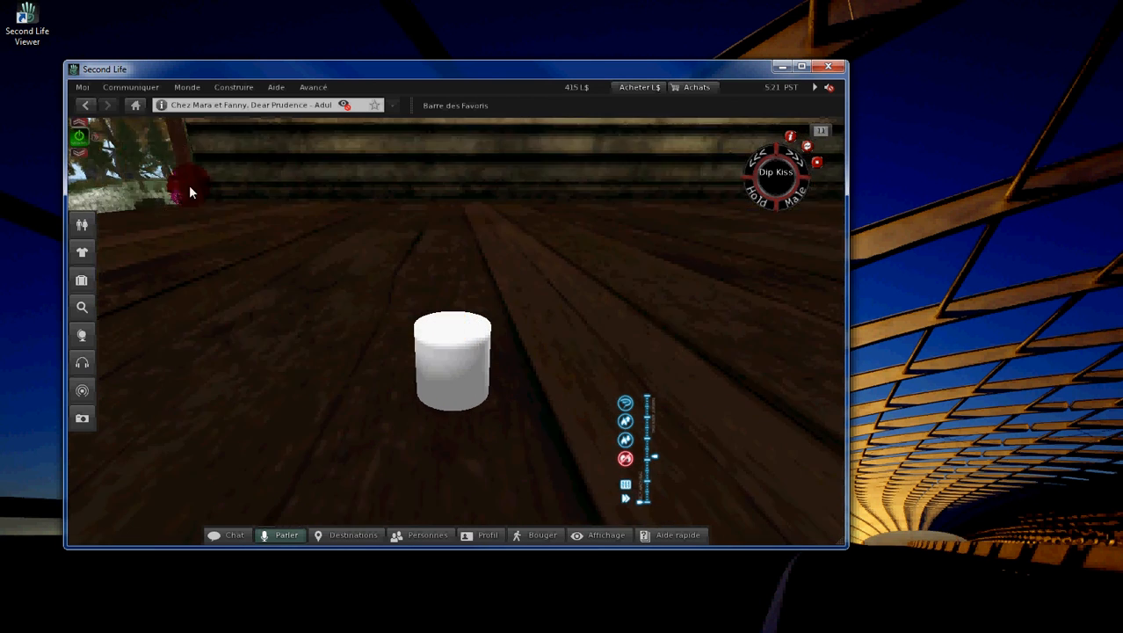